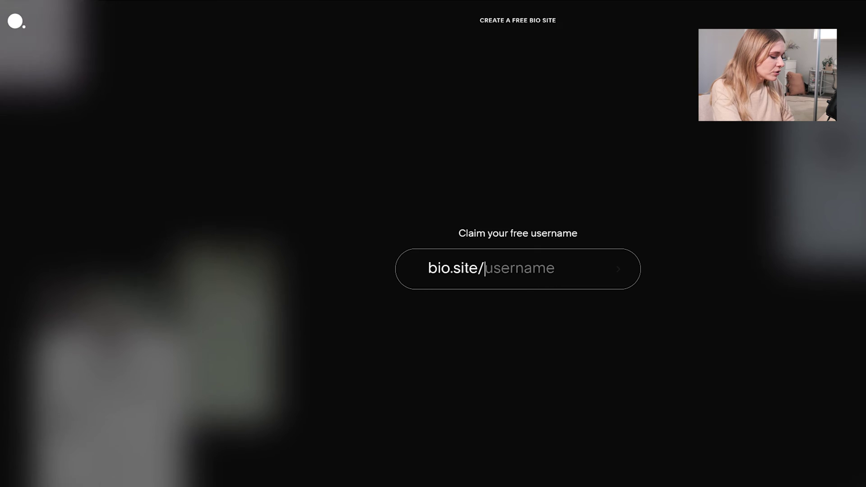
# Claim the bio.site username for the travel site, trimming its trailing letters
pyautogui.write('kayleighjour')
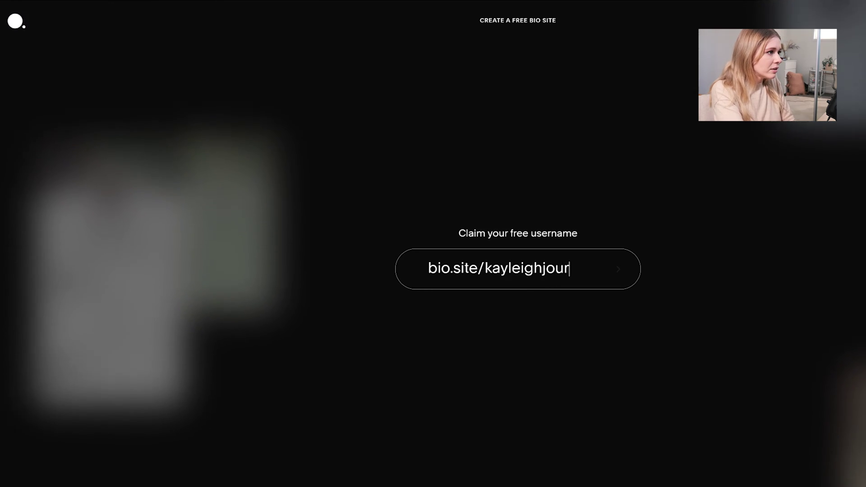
pyautogui.write('neys')
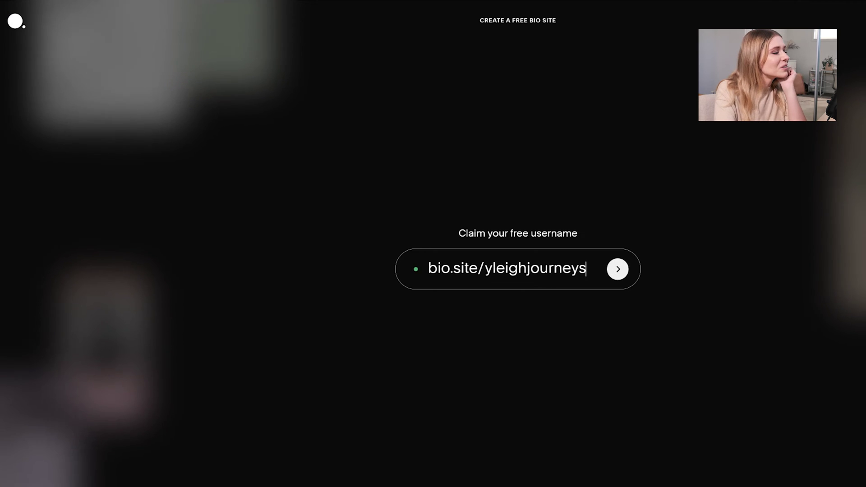
pyautogui.press('BackSpace')
pyautogui.press('BackSpace')
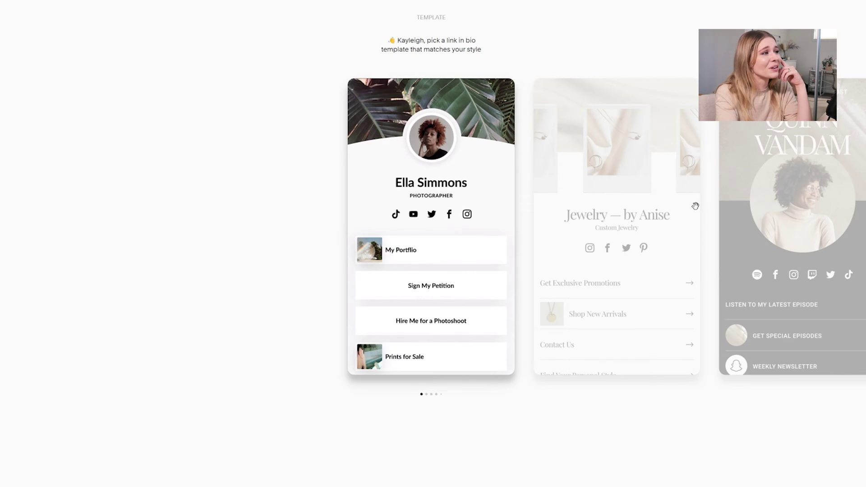
# Browse the jewelry, podcast, photography, Soony Skincare and wedding RSVP templates
pyautogui.moveTo(619, 203); pyautogui.dragTo(492, 206)
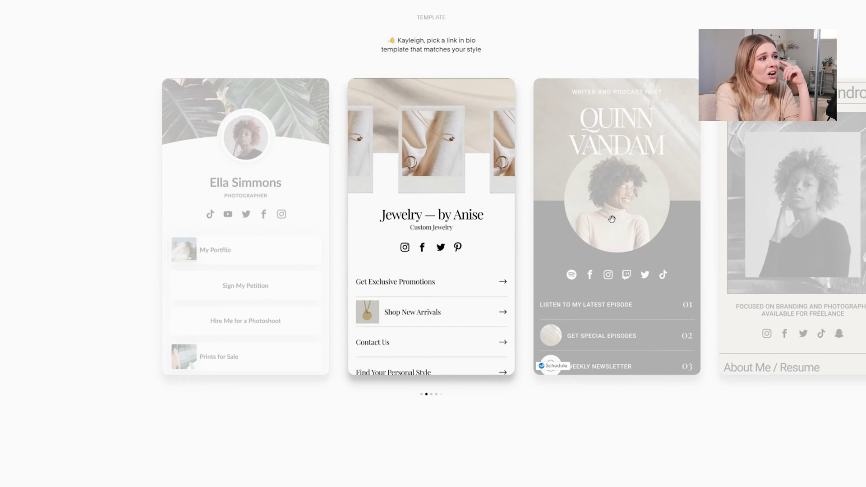
pyautogui.moveTo(544, 224); pyautogui.dragTo(387, 231)
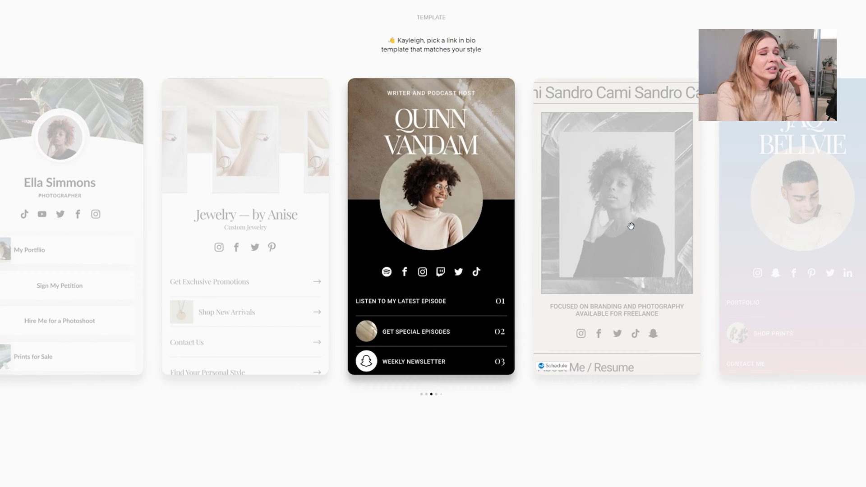
pyautogui.click(631, 226)
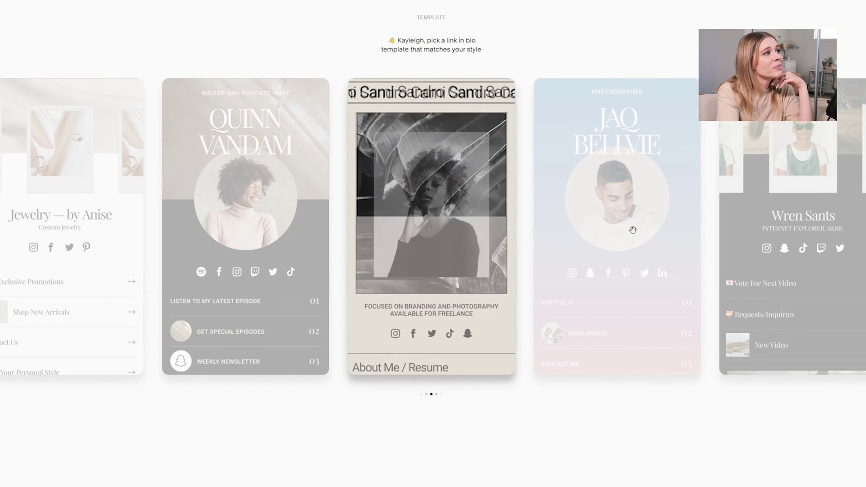
pyautogui.click(633, 230)
pyautogui.click(648, 209)
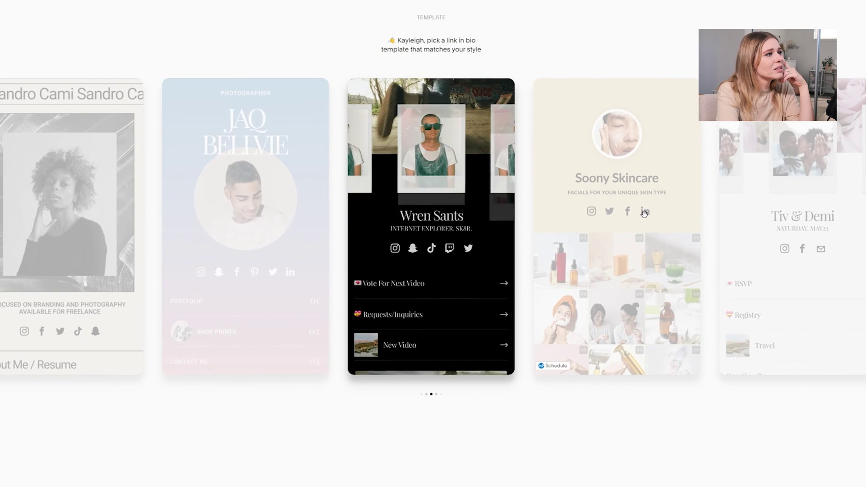
pyautogui.click(644, 213)
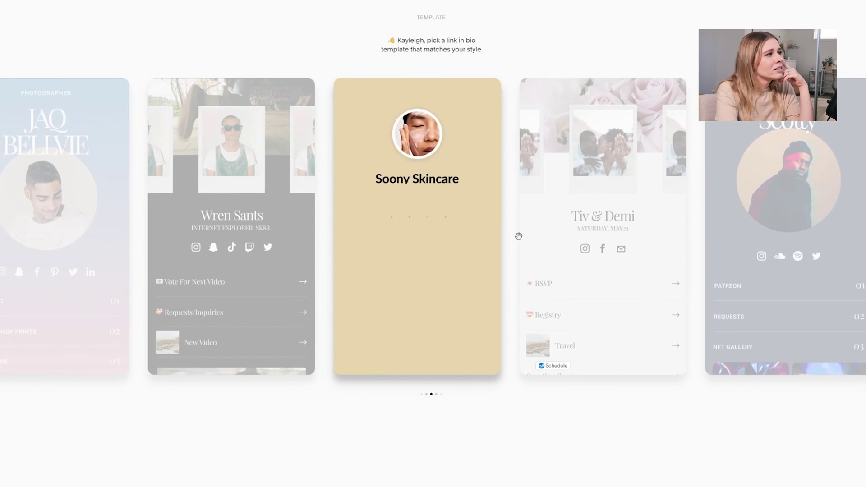
pyautogui.click(522, 237)
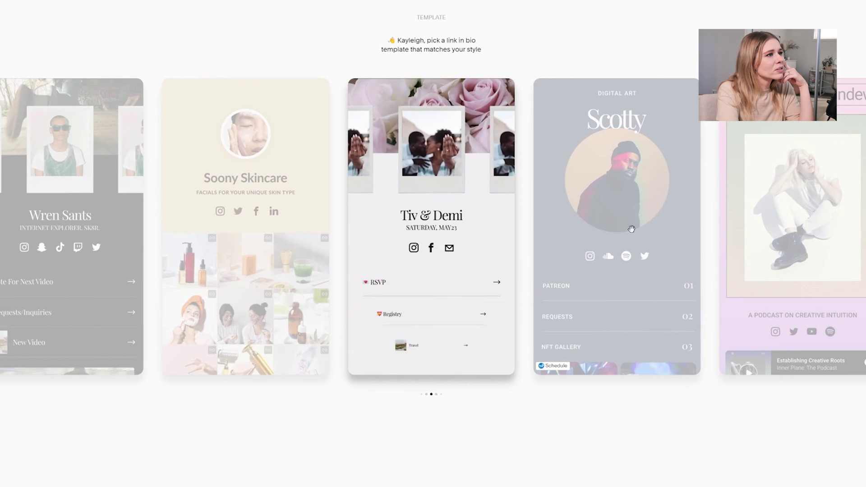
# Preview the creative podcast, gamer, personal trainer and musician templates, reaching the life coach one
pyautogui.click(640, 235)
pyautogui.click(641, 235)
pyautogui.click(632, 221)
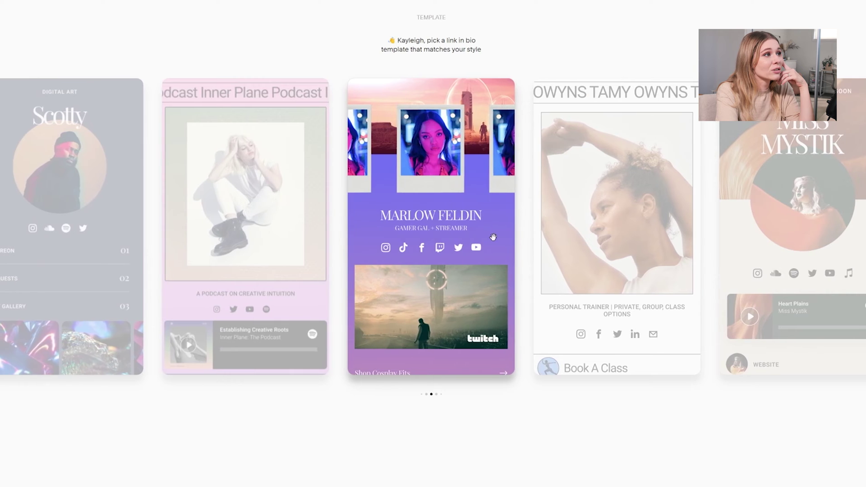
pyautogui.click(635, 241)
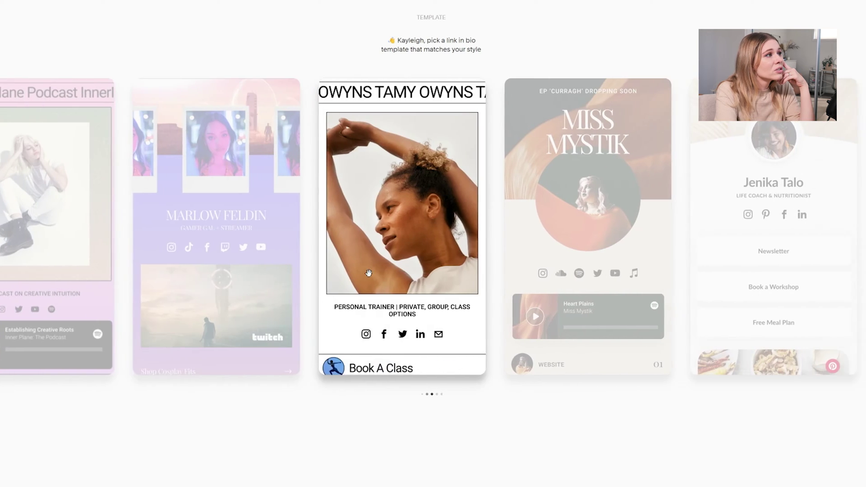
pyautogui.click(654, 253)
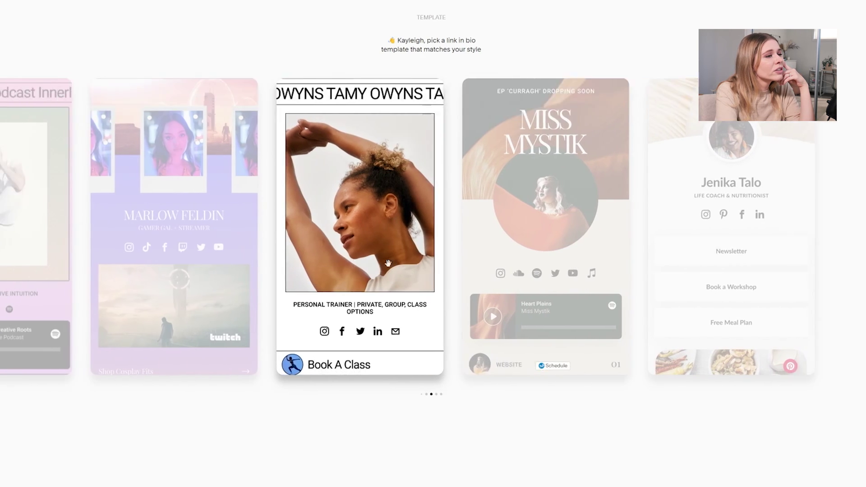
pyautogui.click(563, 249)
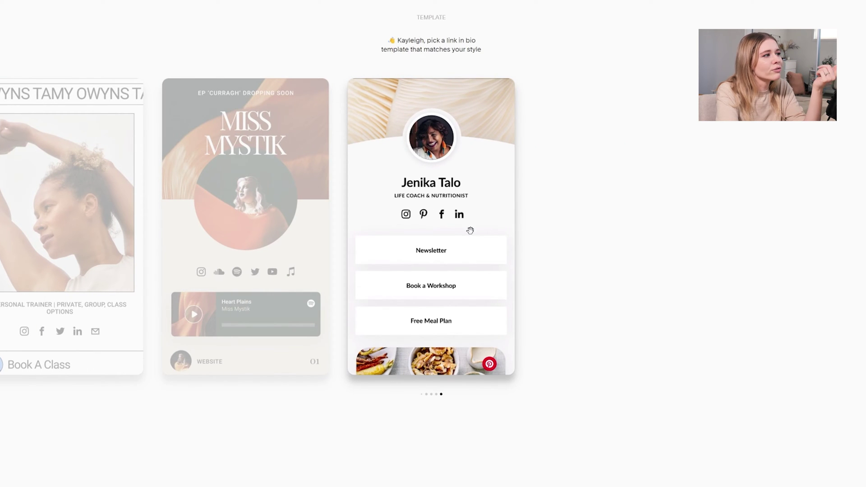
# Return to the life coach template and choose a profile picture from the computer
pyautogui.click(422, 394)
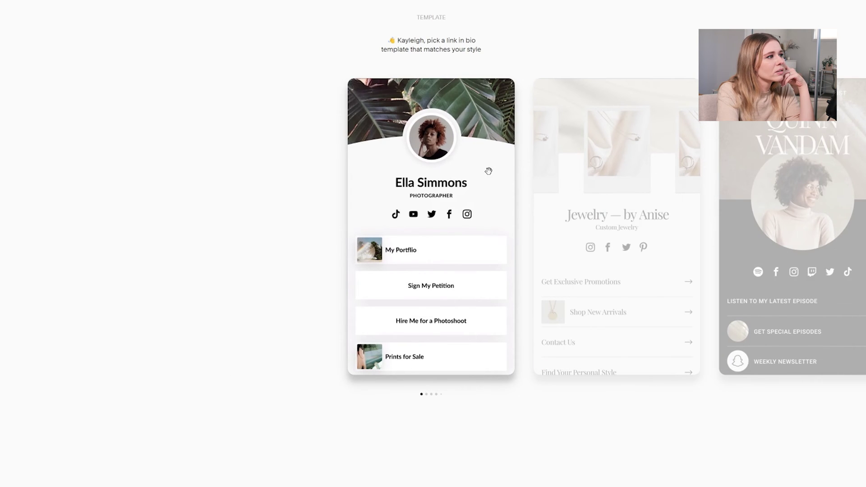
pyautogui.moveTo(776, 176); pyautogui.dragTo(271, 193)
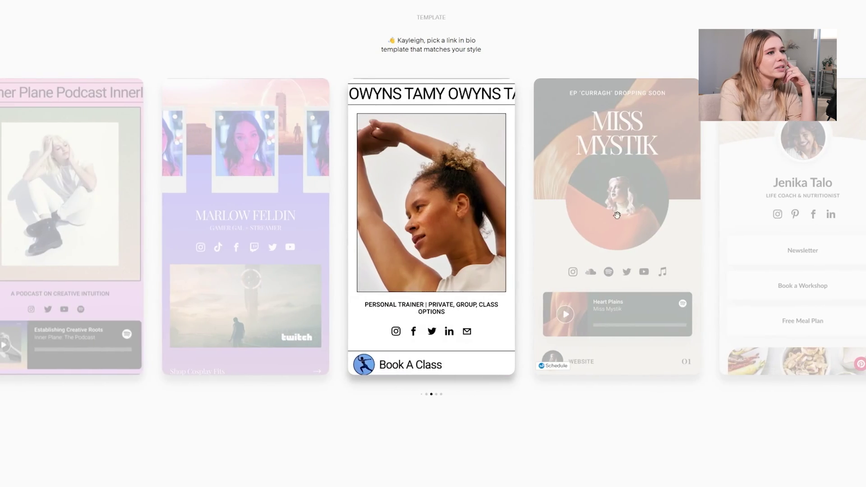
pyautogui.click(616, 215)
pyautogui.click(640, 213)
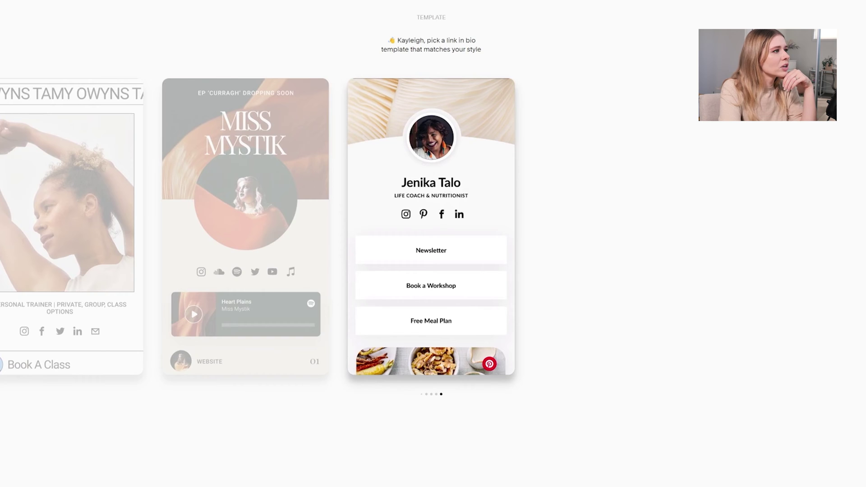
pyautogui.click(434, 122)
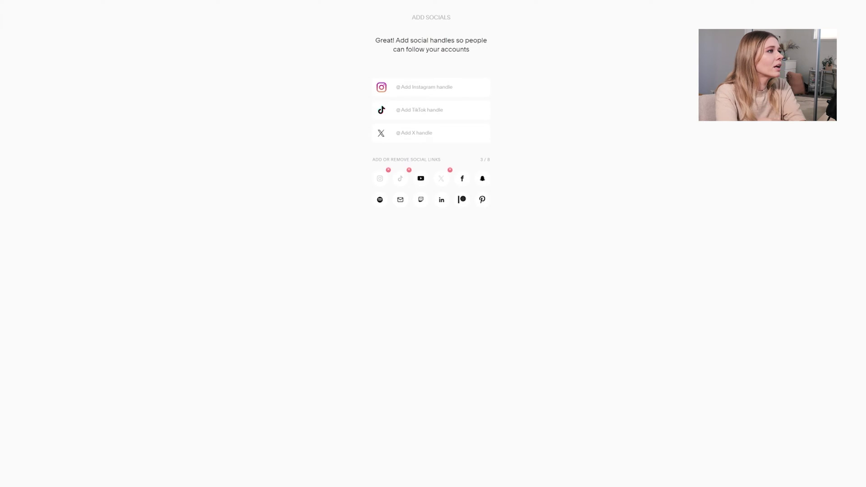
# Enter the Instagram and TikTok handles, correcting the end of the Instagram handle
pyautogui.write('kayleigh_june')
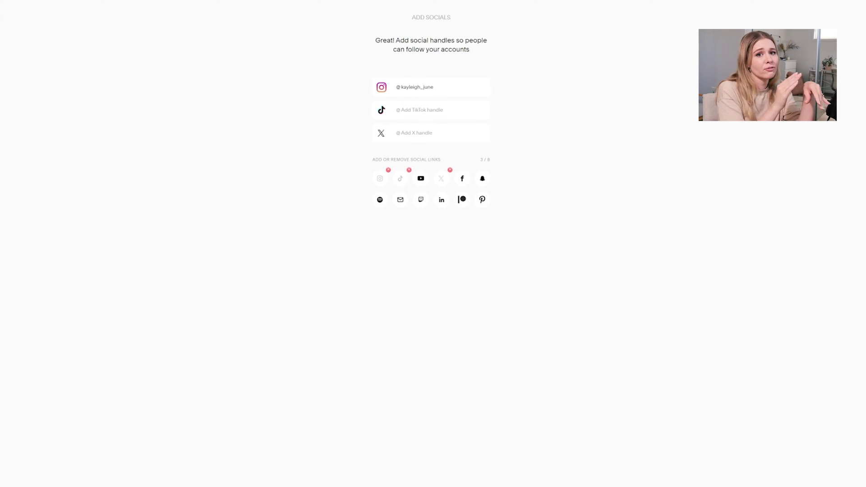
pyautogui.click(401, 110)
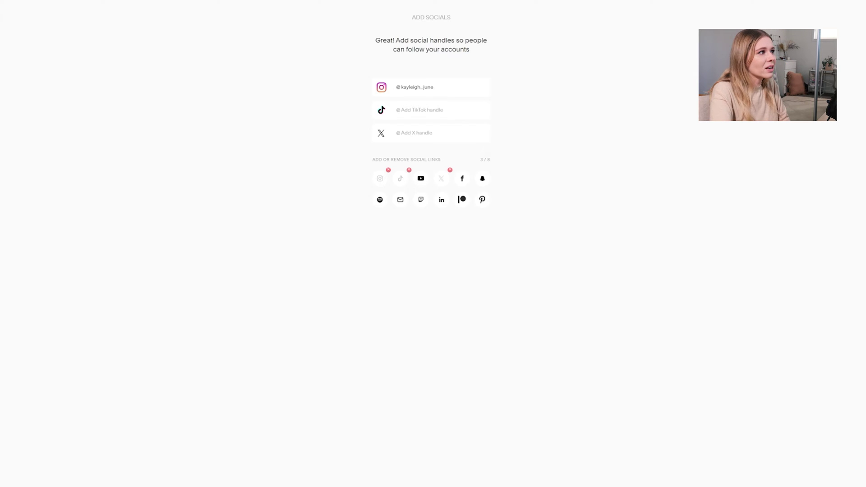
pyautogui.moveTo(434, 88); pyautogui.dragTo(424, 87)
pyautogui.write('ourneys')
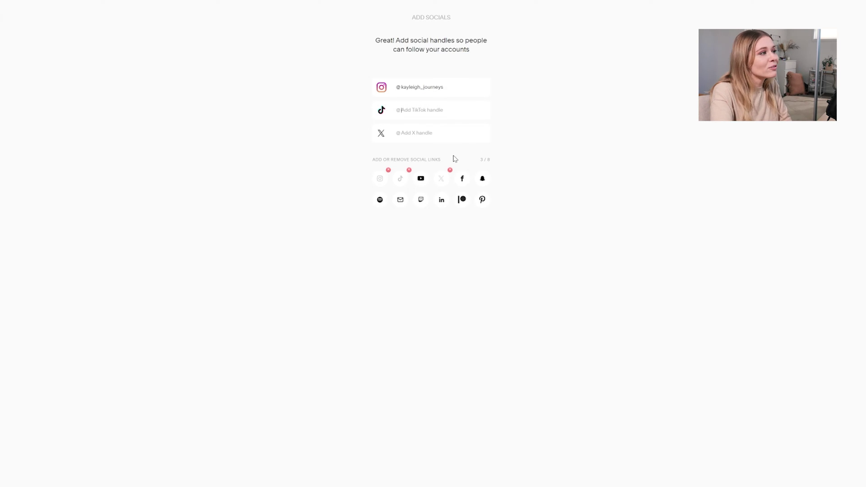
pyautogui.write('kayl')
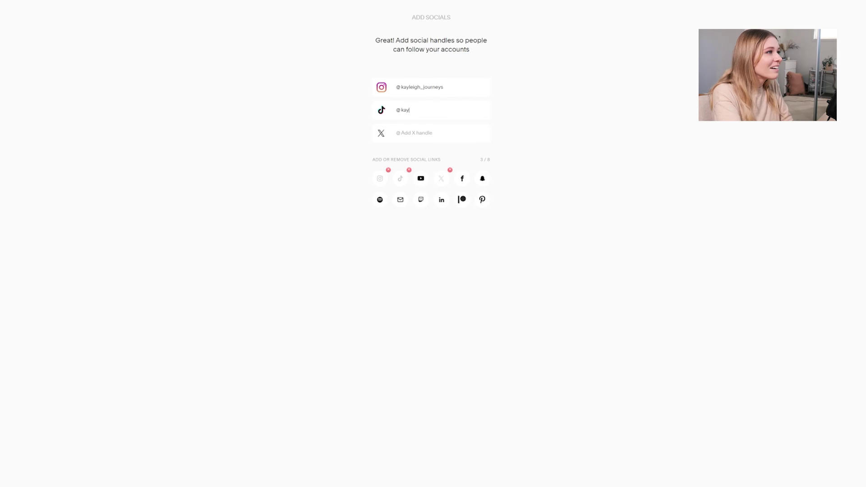
pyautogui.write('eigh_journeys')
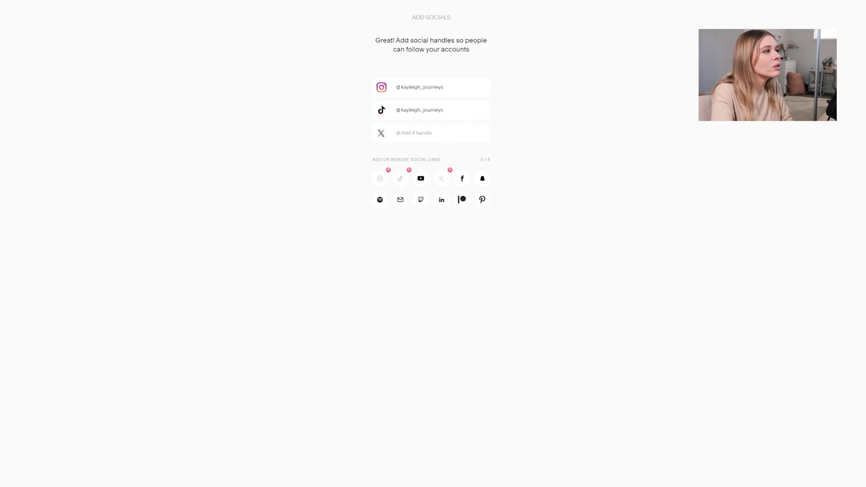
# Add a YouTube handle and the contact e-mail address, then continue to links
pyautogui.click(401, 133)
pyautogui.click(421, 183)
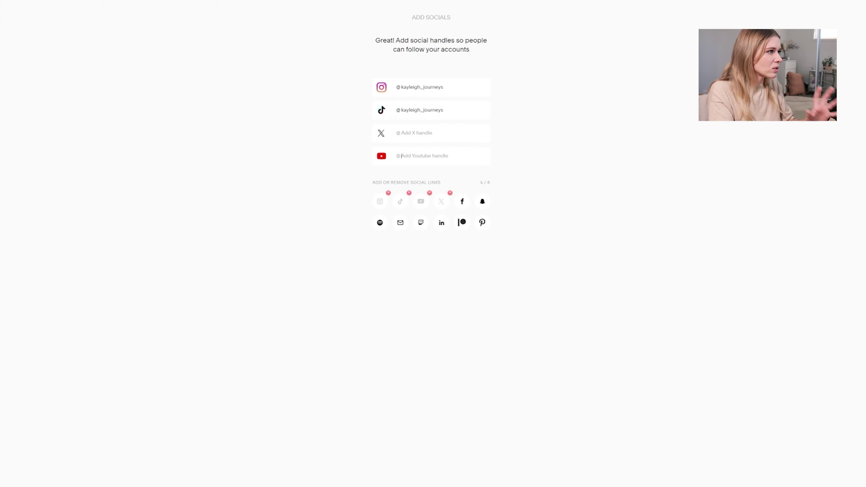
pyautogui.write('wanderwalkers')
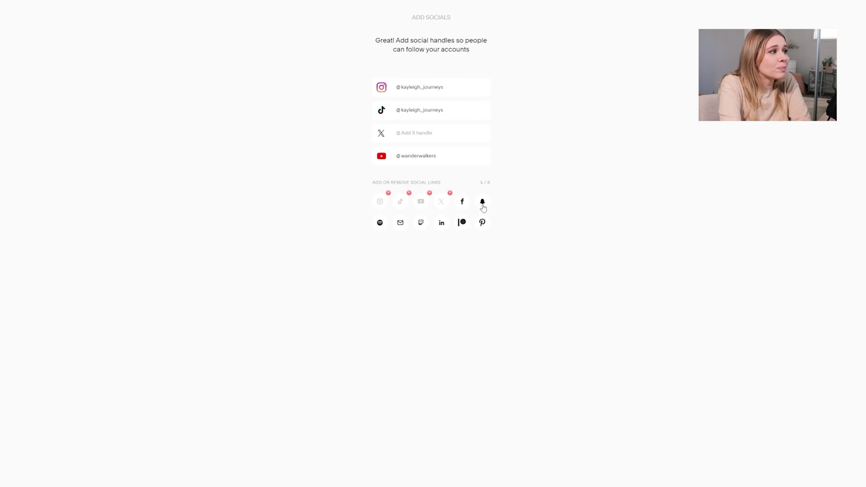
pyautogui.click(405, 228)
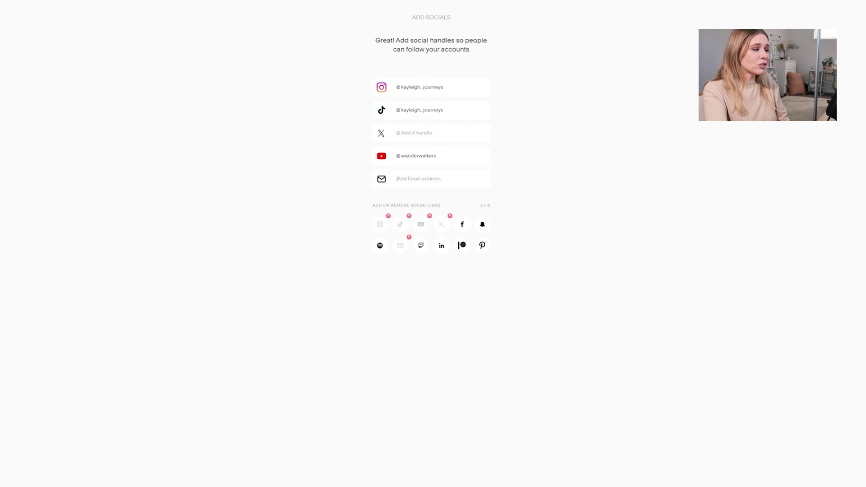
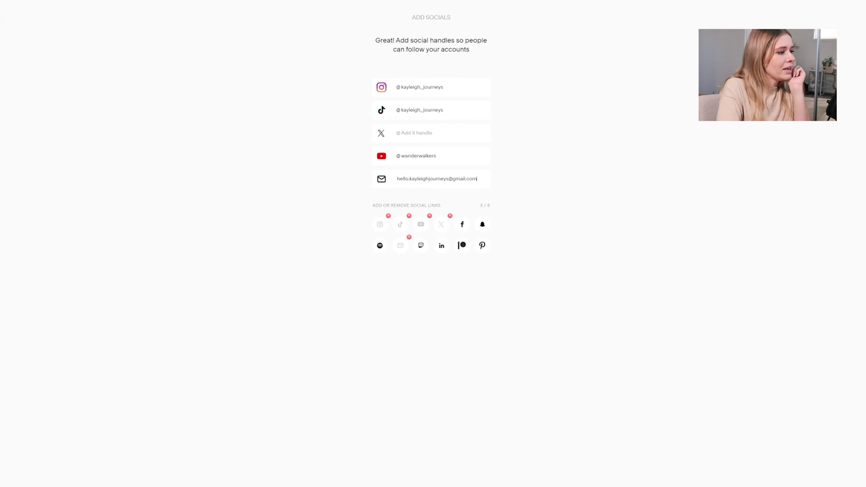
pyautogui.press('Return')
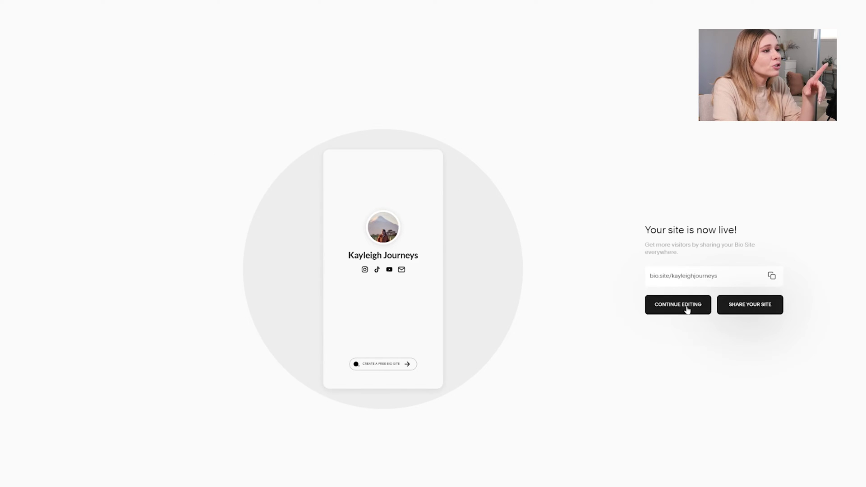
# Continue editing the newly live site from the 'Your site is now live' screen
pyautogui.click(687, 310)
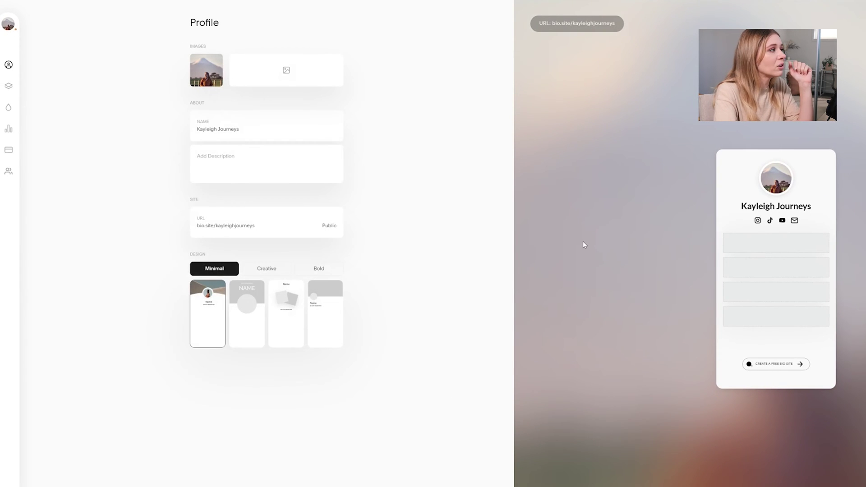
# Write the description: avid traveller, photographer and content creator based on the South Coast
pyautogui.click(217, 158)
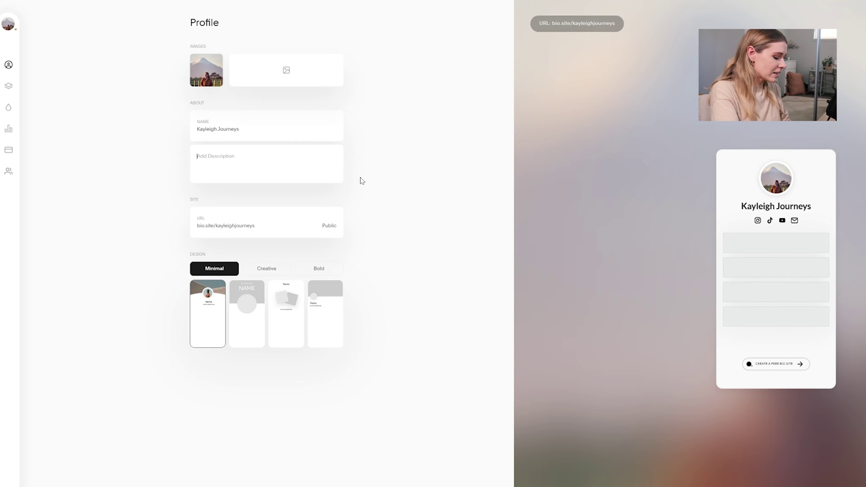
pyautogui.write("I'm a")
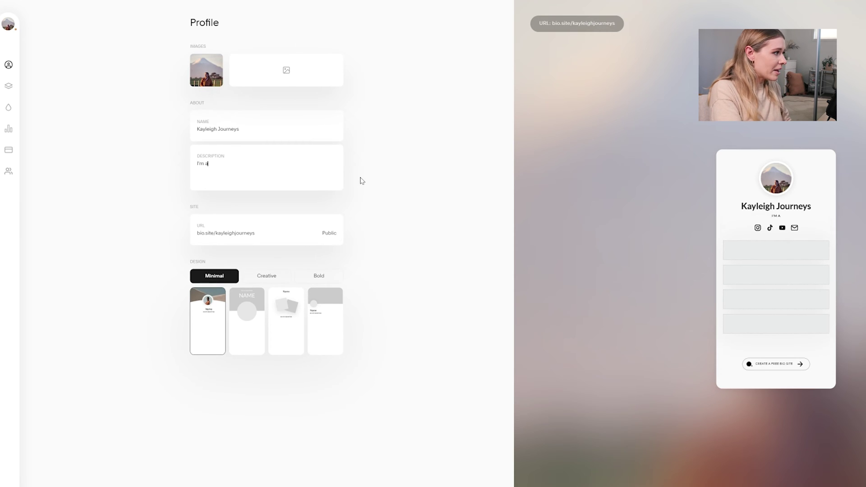
pyautogui.write('n avid traveller, photographer and content creator. Currently based on')
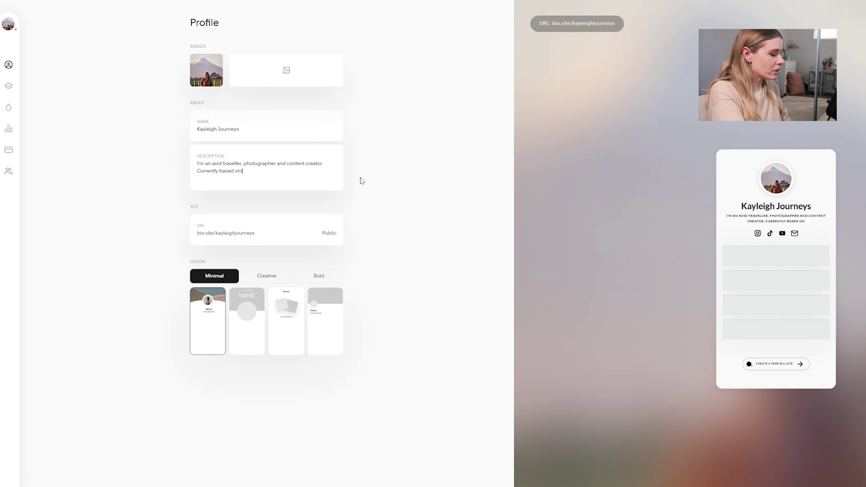
pyautogui.write(' the South Coast of')
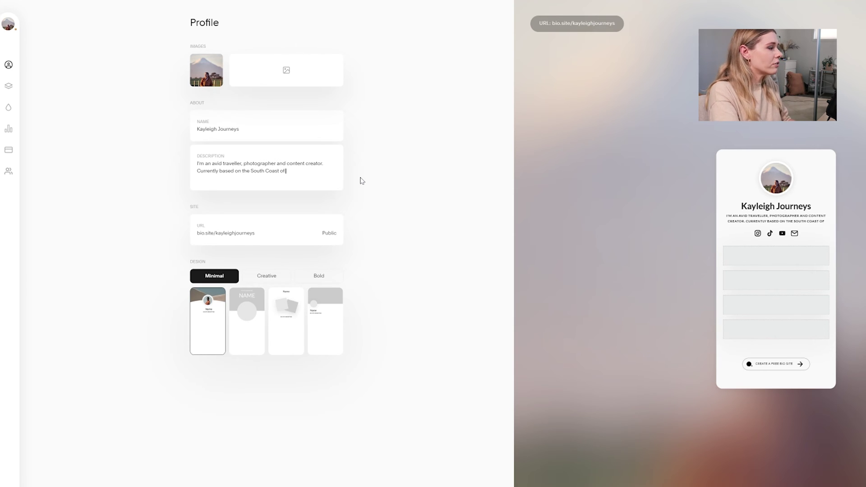
pyautogui.write(' NSW, Australia.')
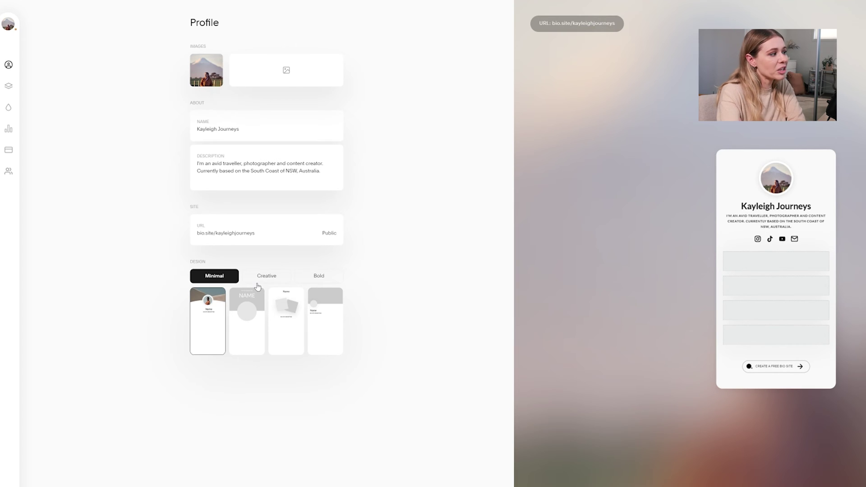
# Try the Minimal layouts, returning to the centred large-avatar one
pyautogui.click(256, 325)
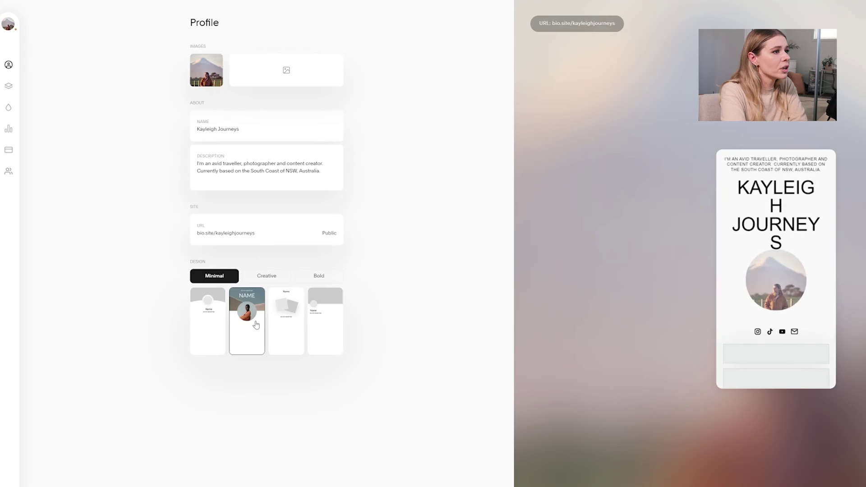
pyautogui.click(290, 316)
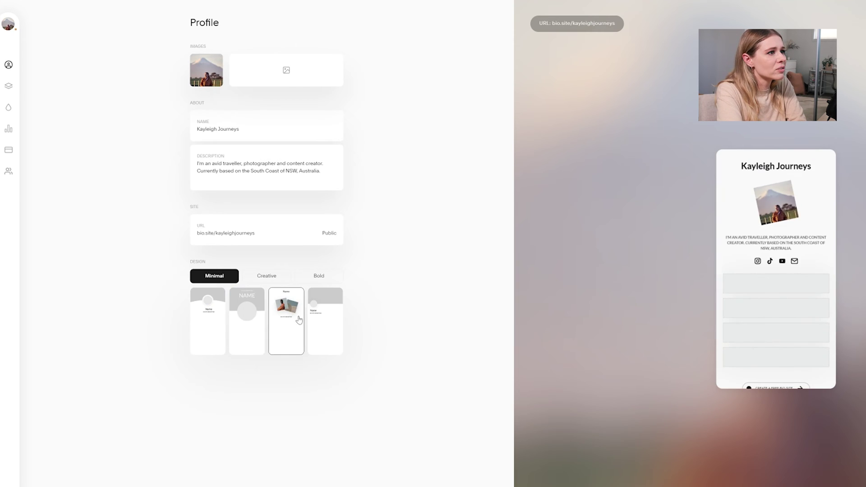
pyautogui.click(314, 324)
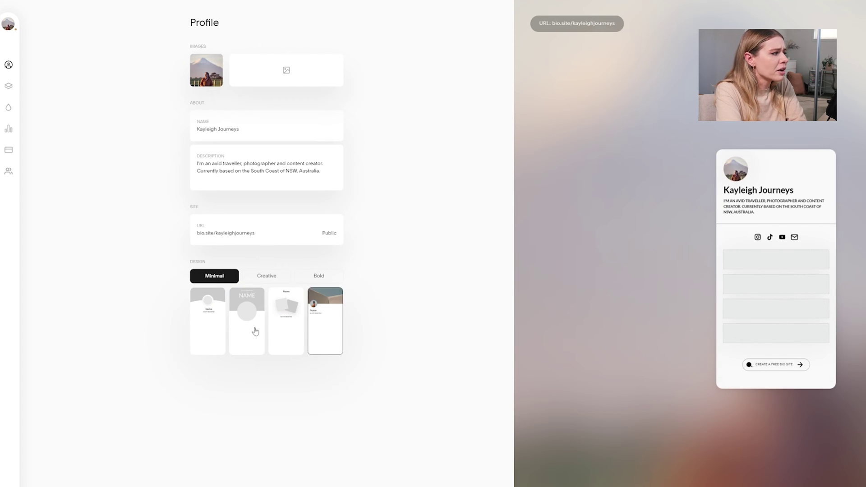
pyautogui.click(214, 329)
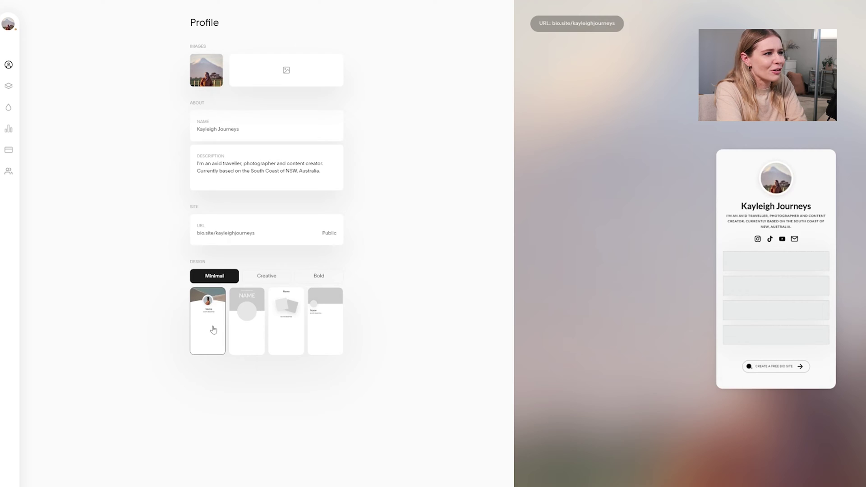
# Try the Creative carousel, polaroid and stacked-card layouts, ending on the round-photo design
pyautogui.click(275, 279)
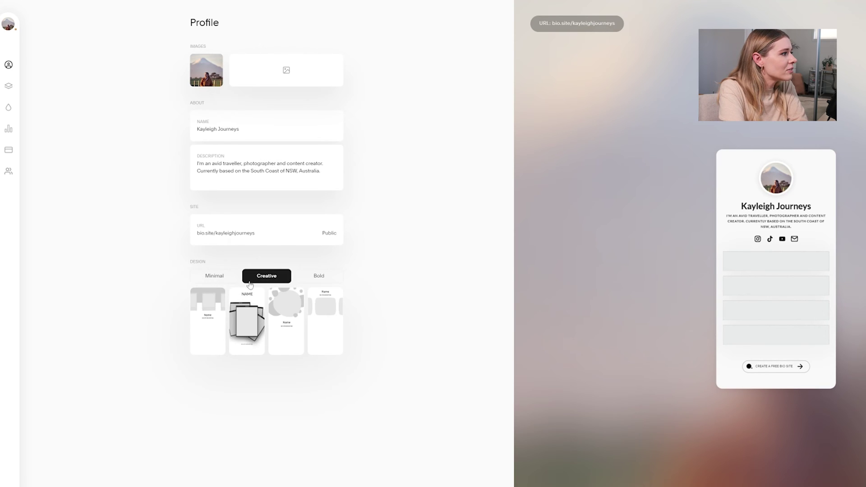
pyautogui.click(324, 329)
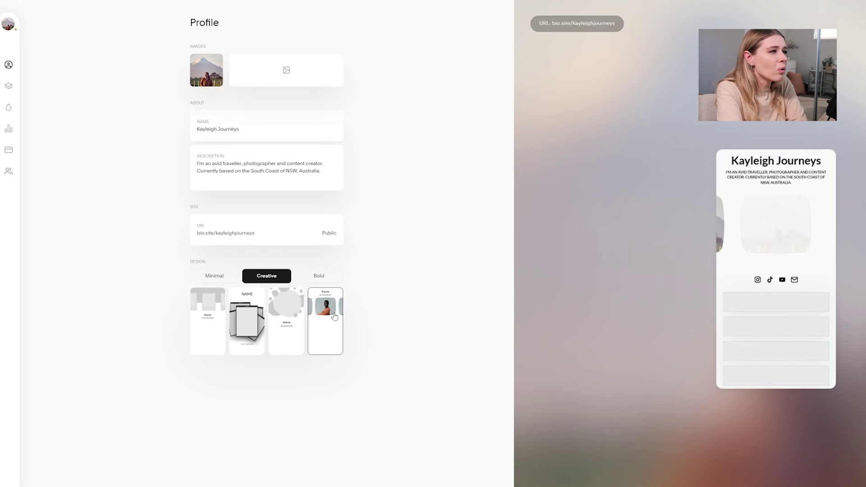
pyautogui.click(216, 324)
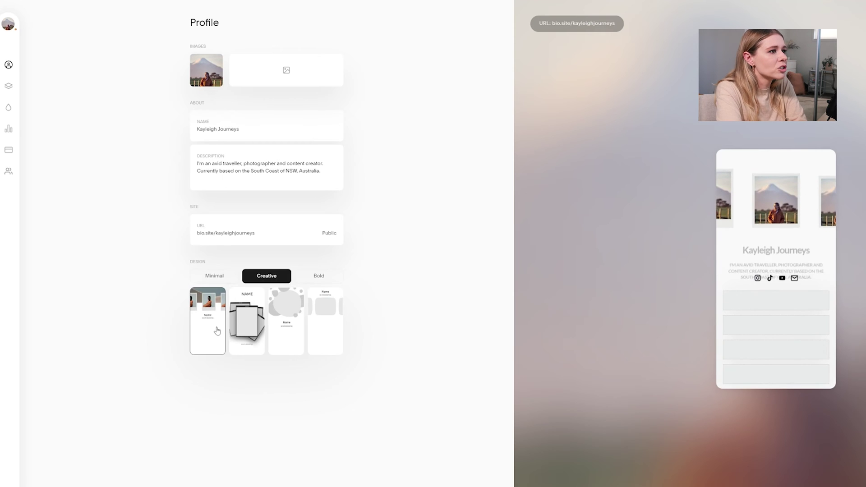
pyautogui.click(248, 342)
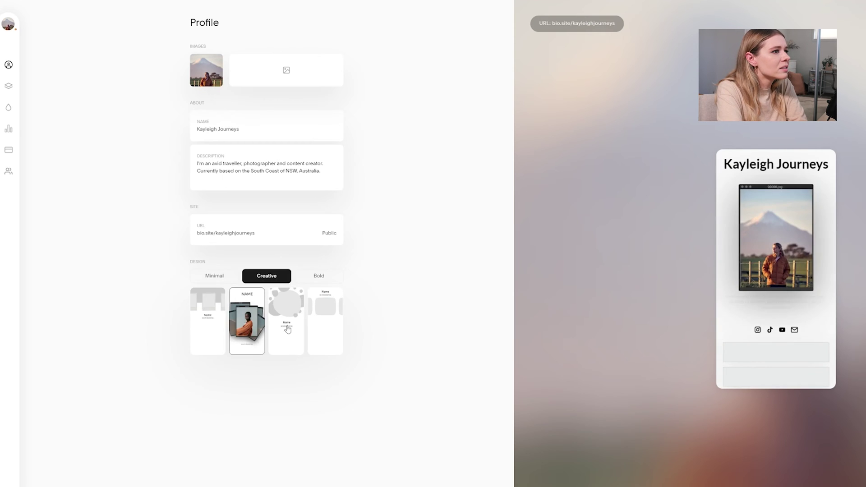
pyautogui.click(291, 312)
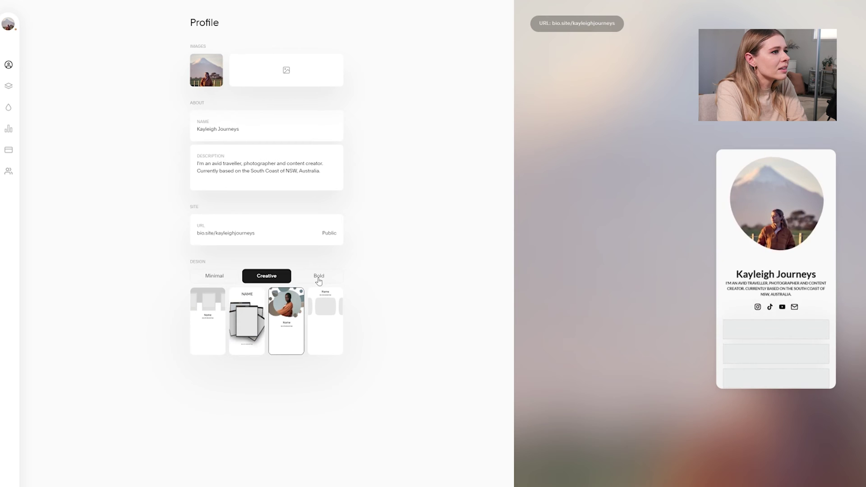
pyautogui.click(318, 276)
# Compare the scrolling-name, name-above and repeating-name Bold layouts, then keep the arched-photo one
pyautogui.click(242, 327)
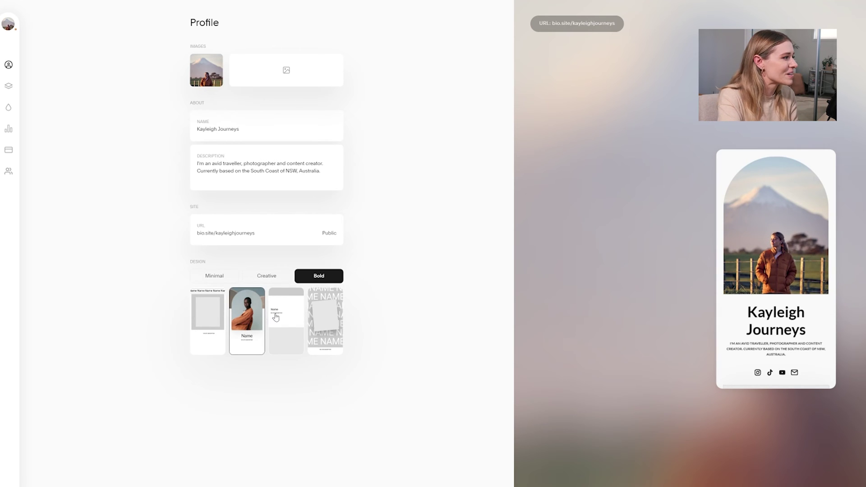
pyautogui.click(219, 320)
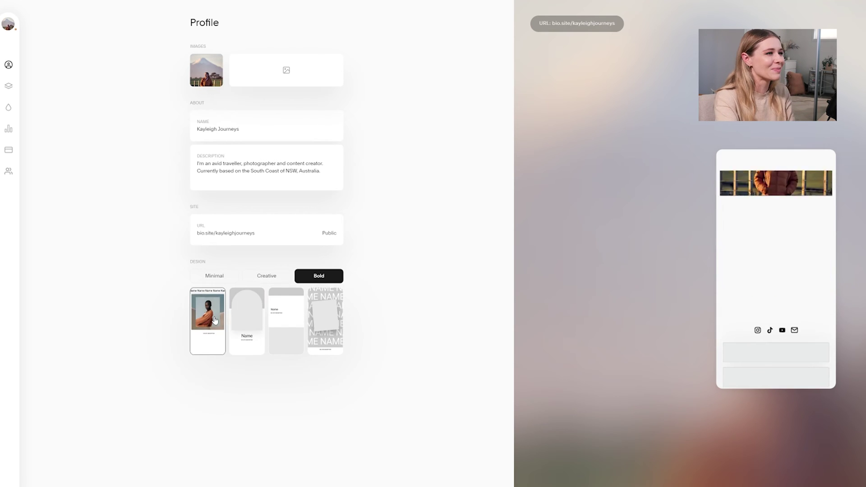
pyautogui.click(292, 310)
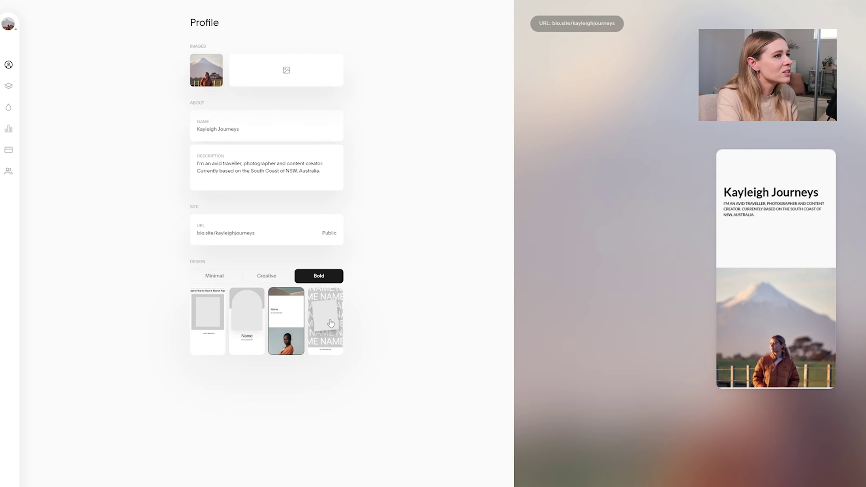
pyautogui.click(331, 323)
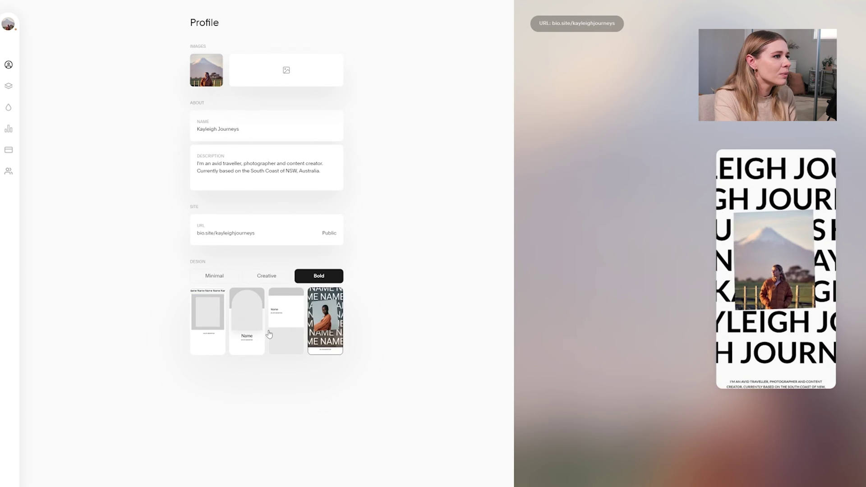
pyautogui.click(250, 326)
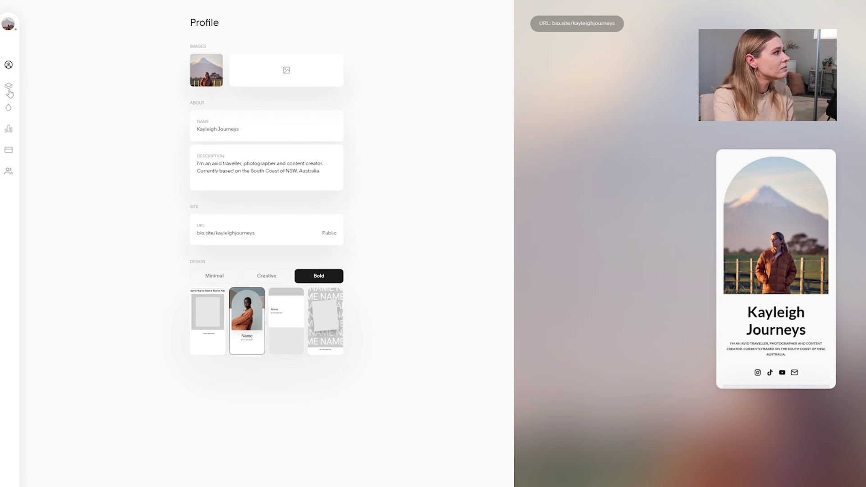
# Add the mountain banner under a Minimal design, then reapply the arched-photo Bold layout
pyautogui.click(214, 276)
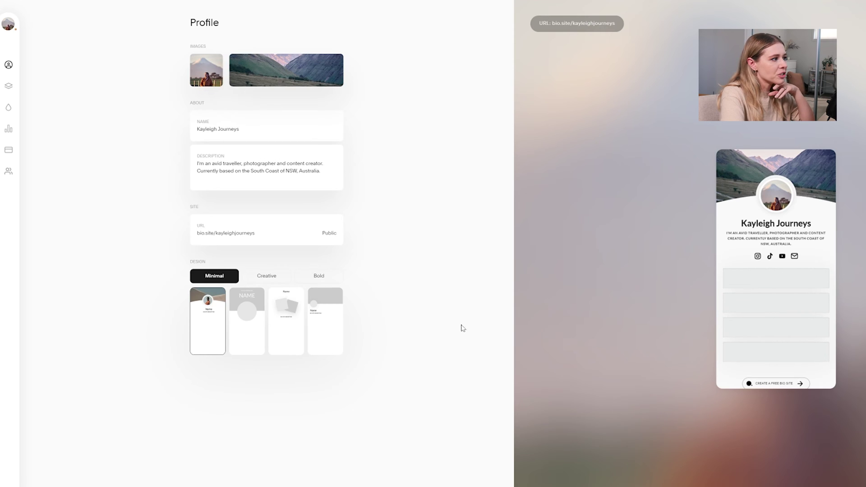
pyautogui.click(323, 276)
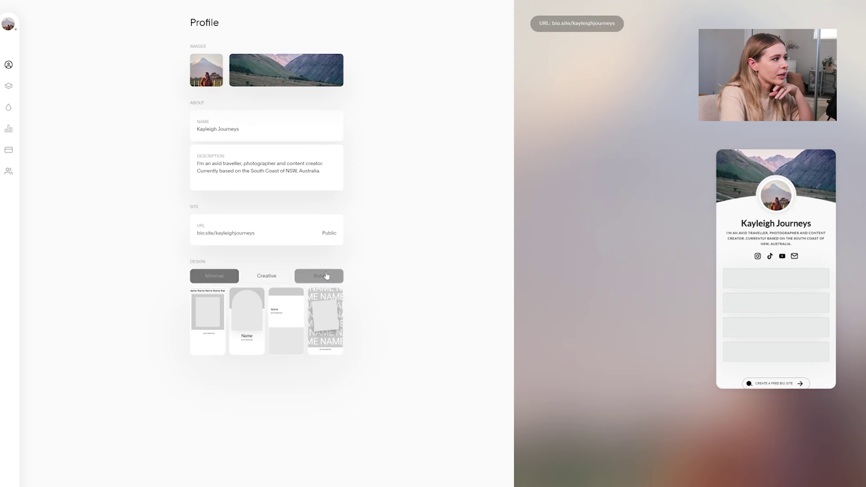
pyautogui.click(249, 313)
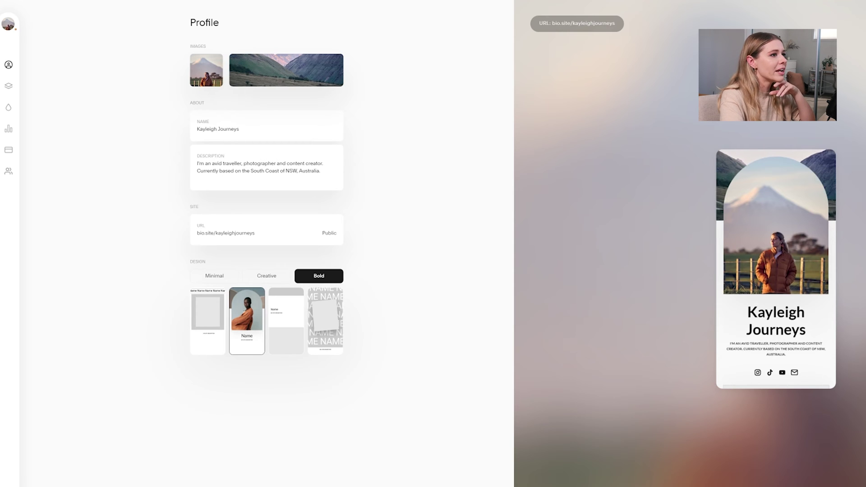
# Open My Sections to review the Social and Links sections
pyautogui.click(8, 89)
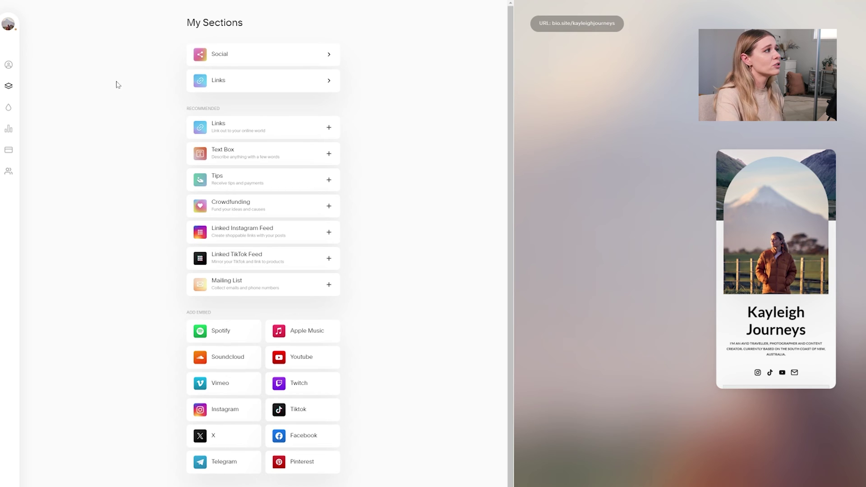
# In Style, try Playfair Black, Oswald, Barlow, Playfair Pack, Open Sans, Comfortaa and Lato fonts
pyautogui.click(8, 110)
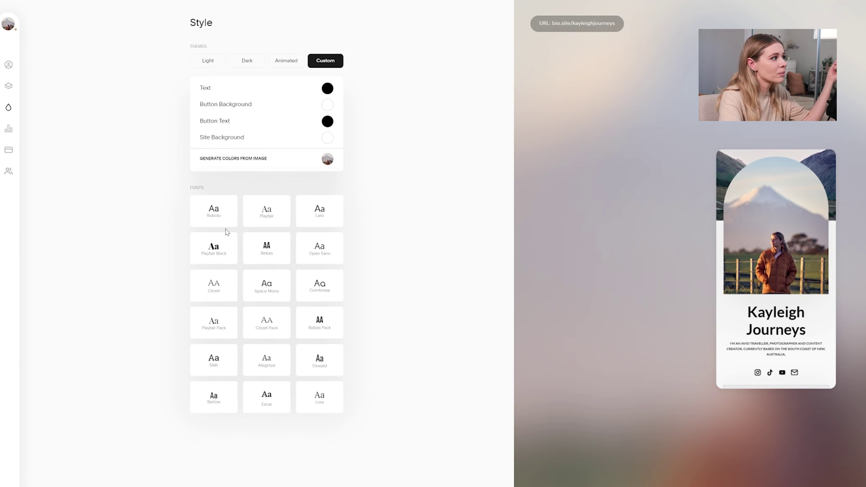
pyautogui.click(224, 250)
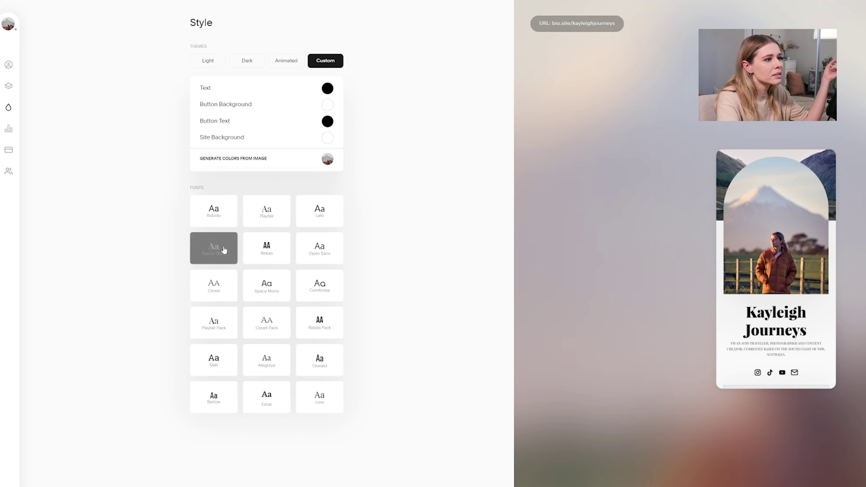
pyautogui.click(322, 363)
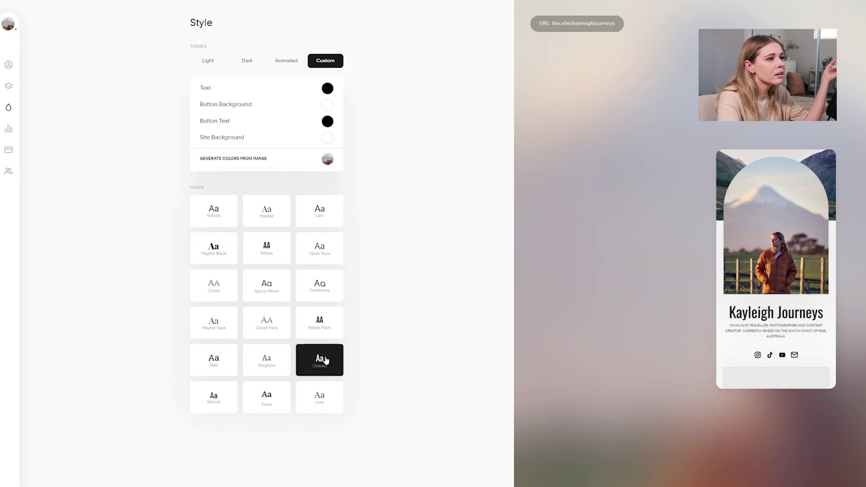
pyautogui.click(217, 396)
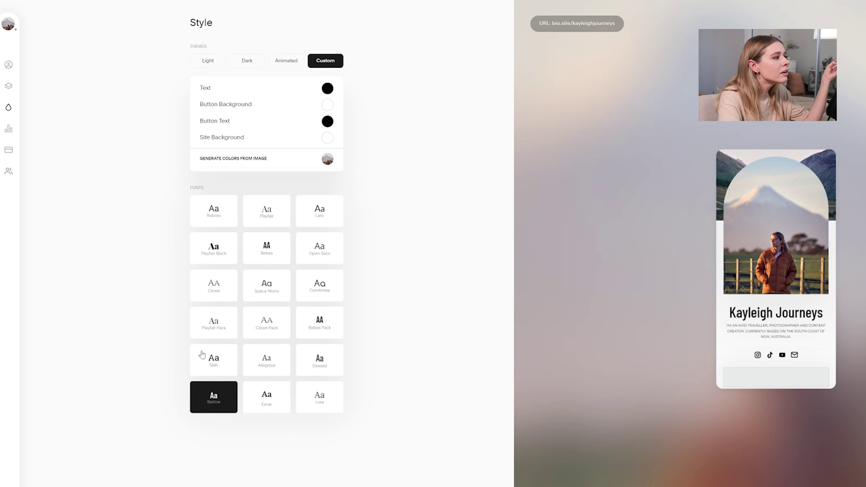
pyautogui.click(217, 327)
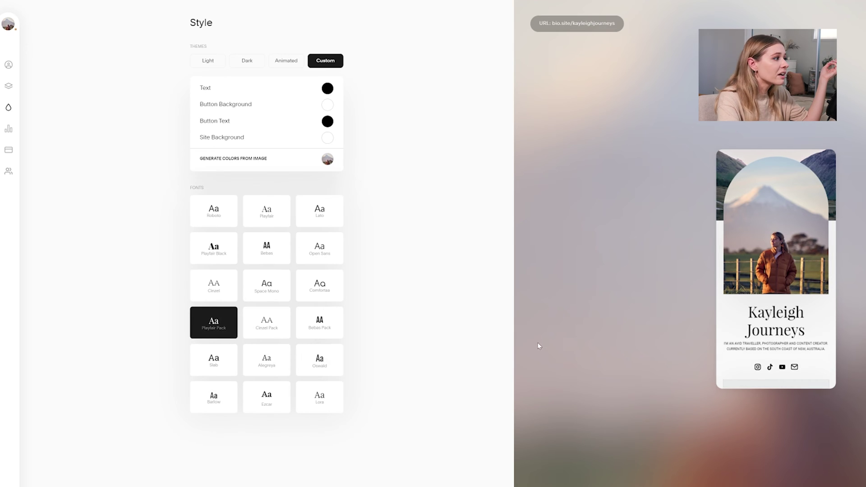
pyautogui.click(333, 261)
pyautogui.click(329, 285)
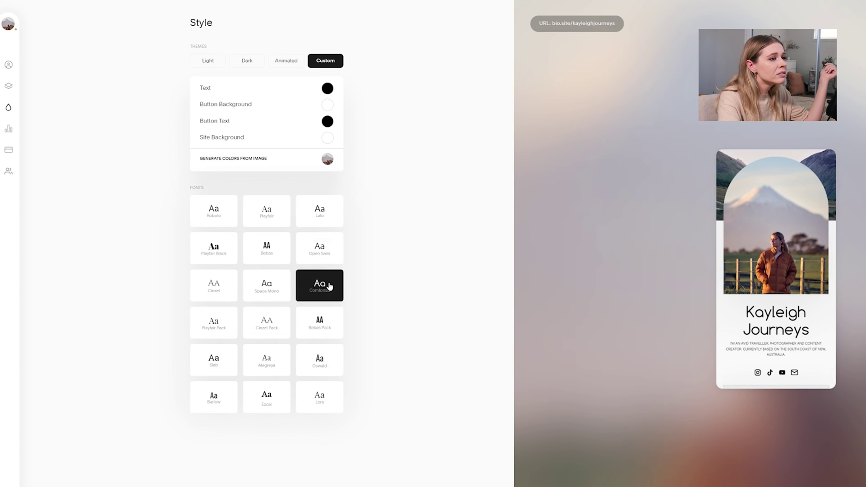
pyautogui.click(304, 220)
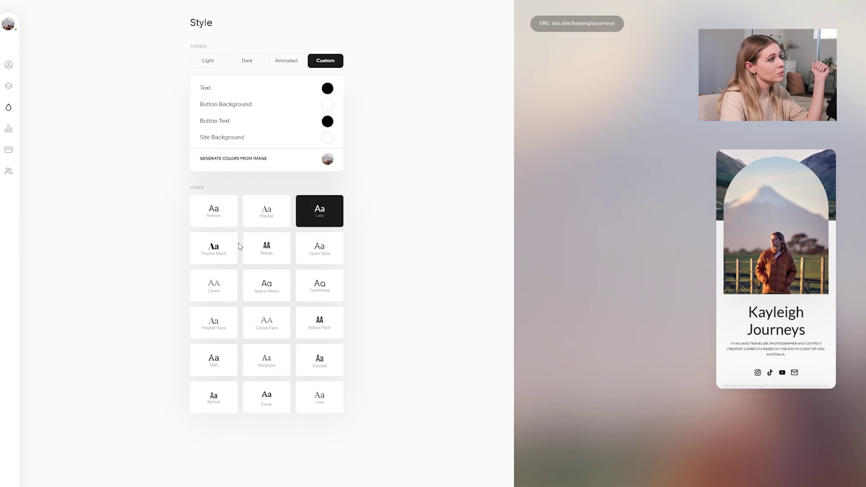
# Compare Lato against Playfair Black, Playfair, Lora and Ezcar fonts
pyautogui.click(222, 251)
pyautogui.click(298, 216)
pyautogui.click(280, 215)
pyautogui.click(320, 210)
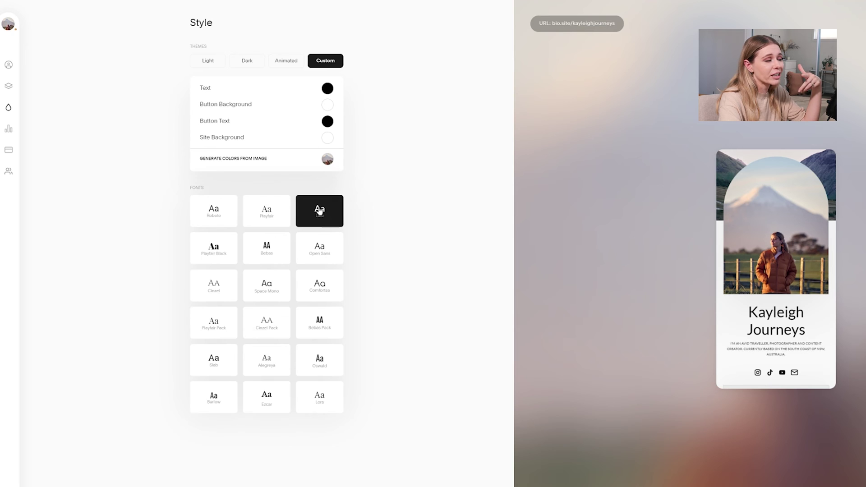
pyautogui.click(318, 407)
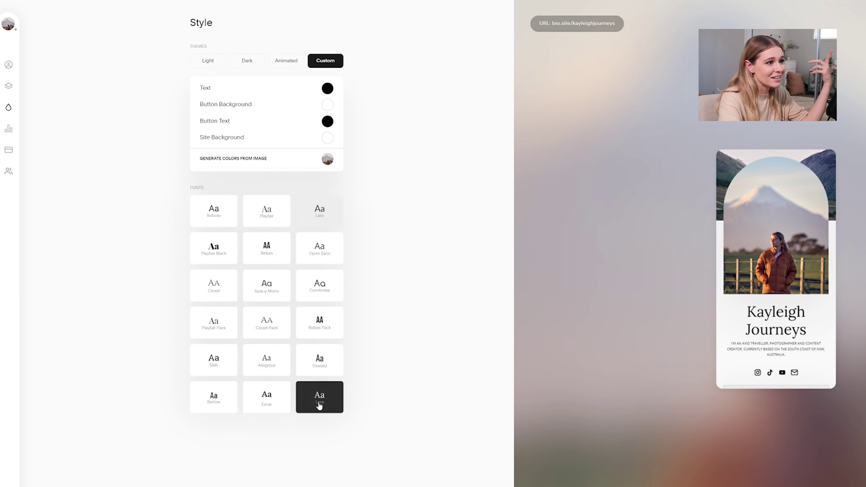
pyautogui.click(280, 403)
pyautogui.click(321, 404)
# Try Barlow, Alegreya, Playfair Pack, Lora and Cinzel Pack, then settle on Lato
pyautogui.click(216, 408)
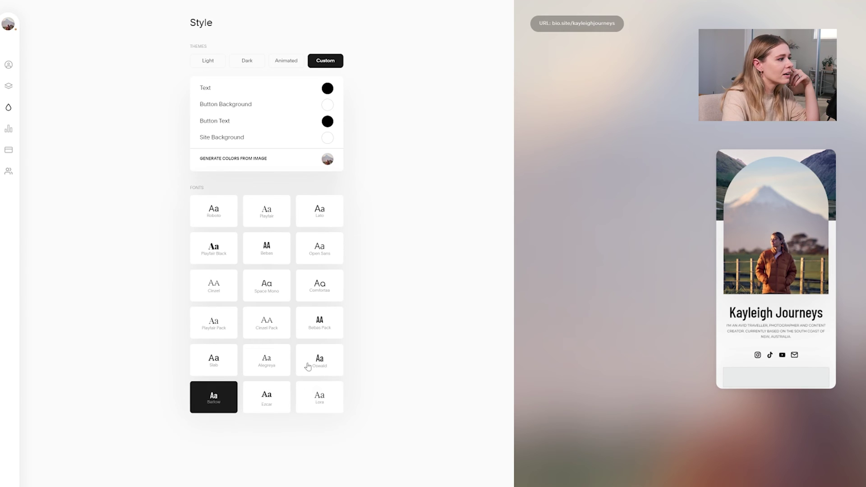
pyautogui.click(270, 363)
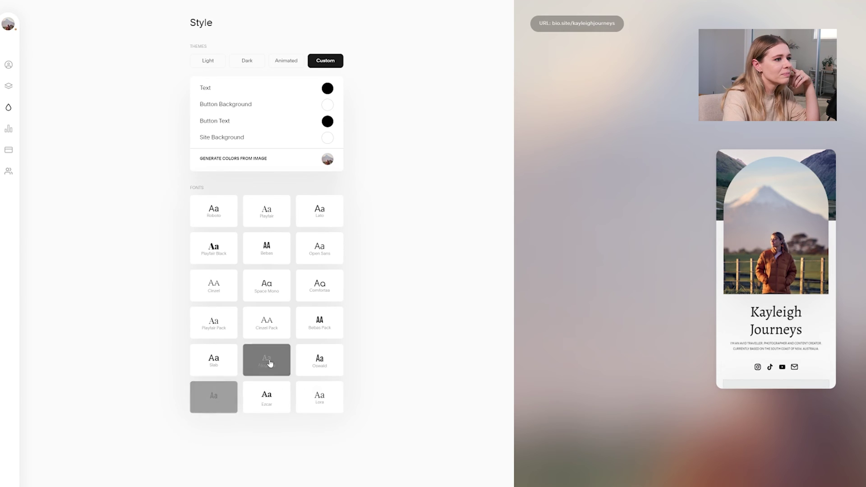
pyautogui.click(206, 333)
pyautogui.click(322, 402)
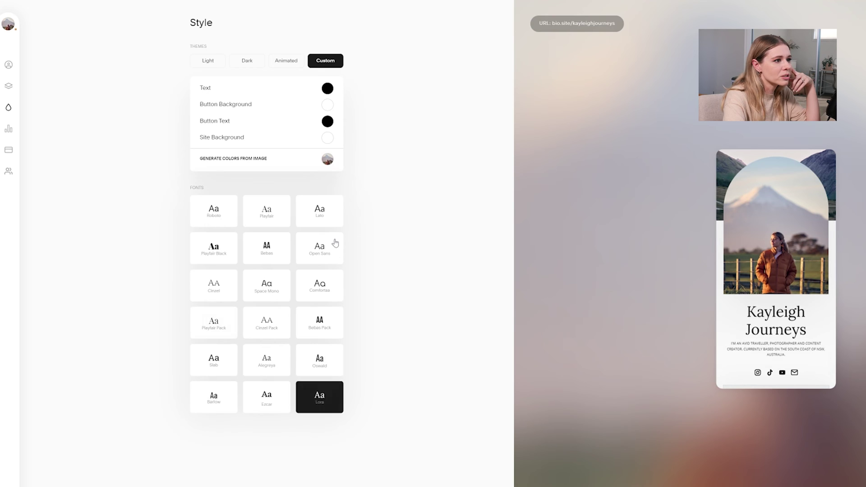
pyautogui.click(277, 317)
pyautogui.click(325, 211)
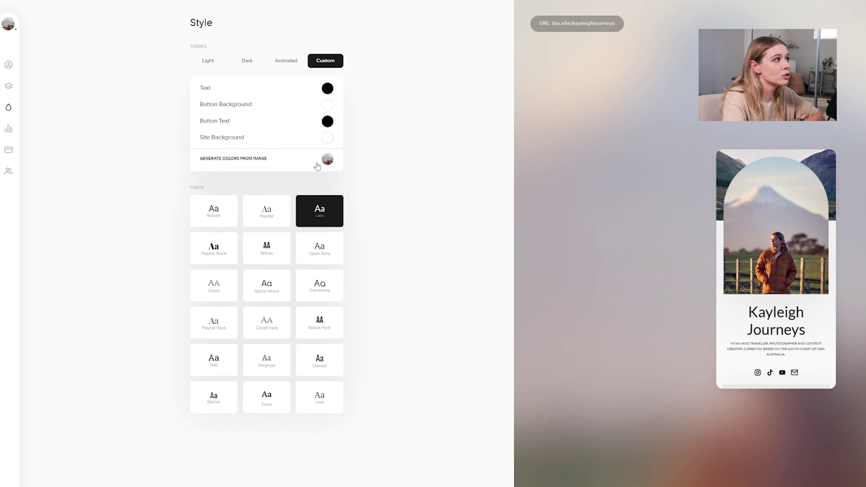
# Generate page colours from the profile image, then preview the London, Stockholm and San Diego light themes
pyautogui.click(298, 164)
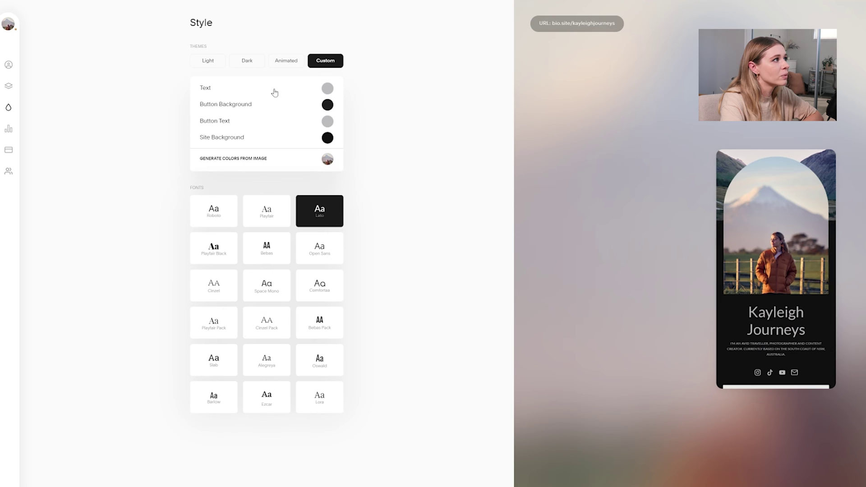
pyautogui.click(207, 60)
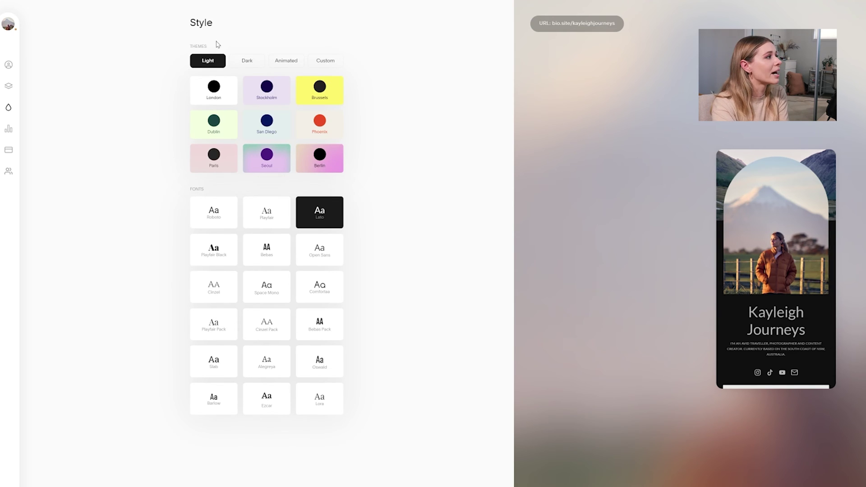
pyautogui.click(228, 103)
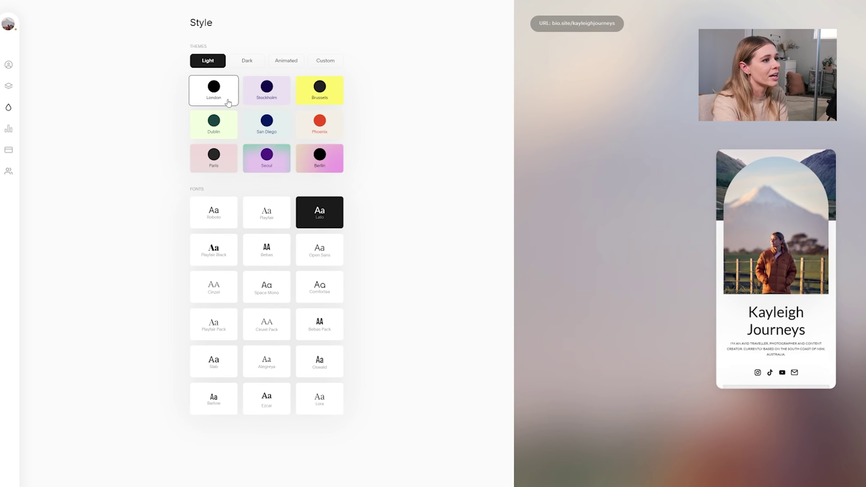
pyautogui.click(263, 103)
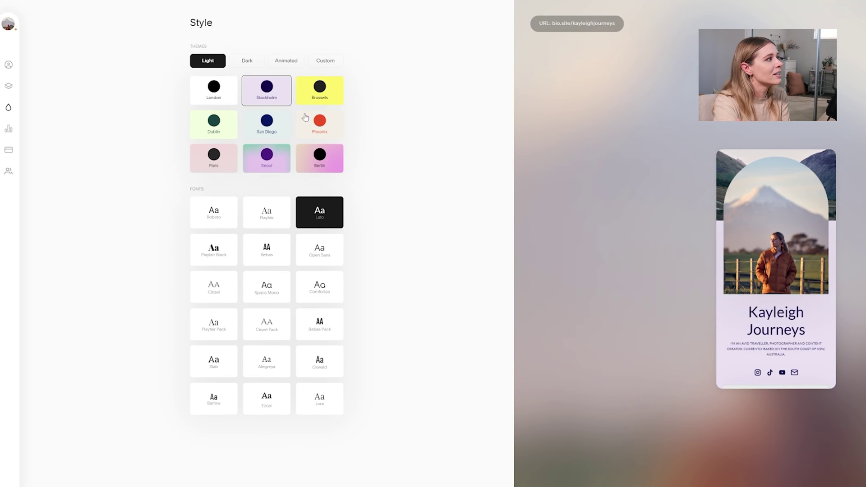
pyautogui.click(283, 130)
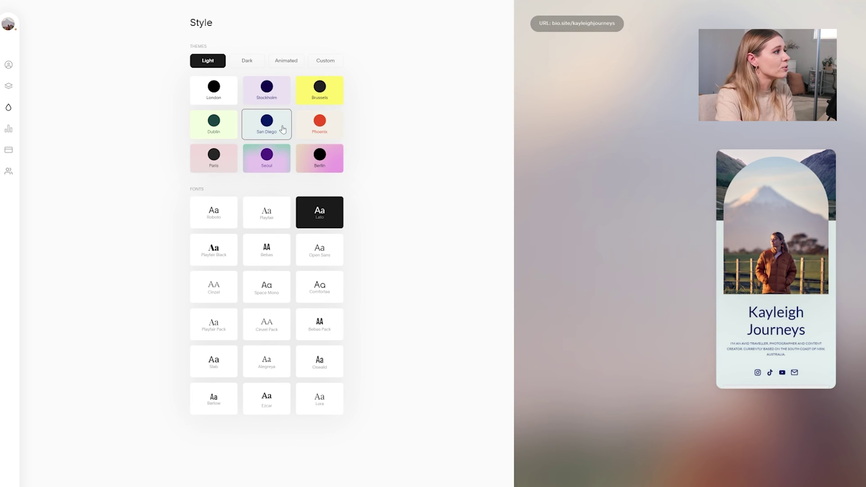
# Settle on the pink Paris light theme after comparing Phoenix, then list the dark presets
pyautogui.click(209, 154)
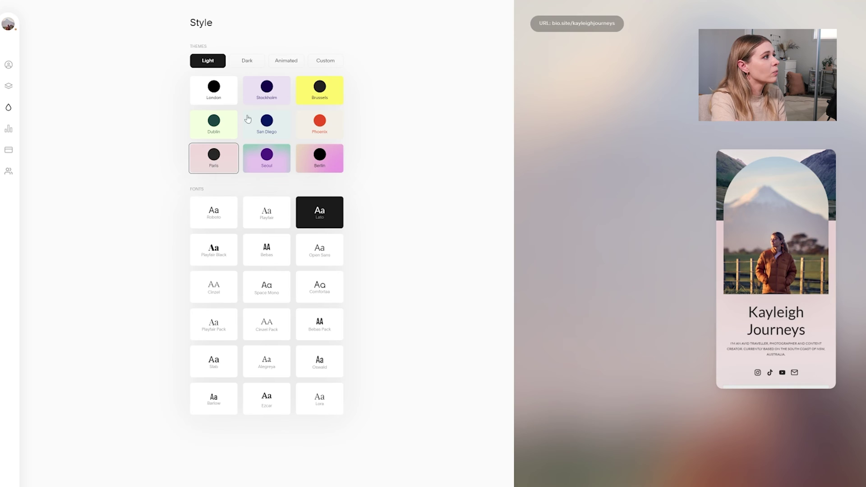
pyautogui.click(329, 127)
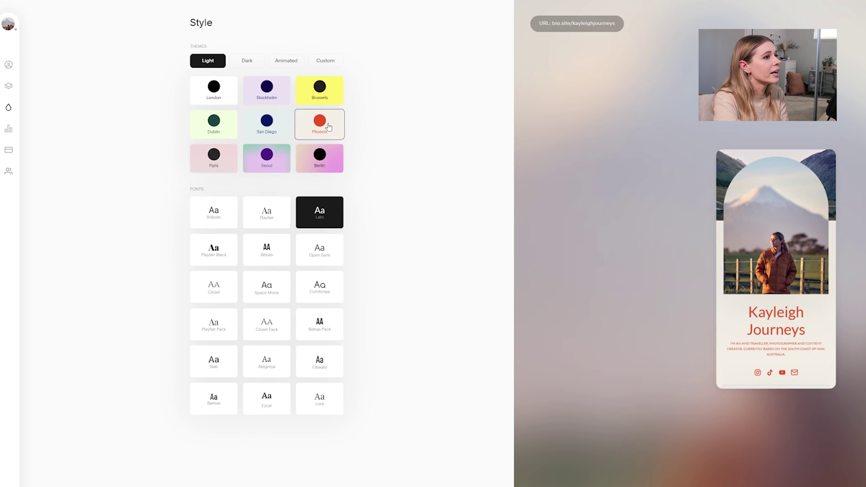
pyautogui.click(223, 149)
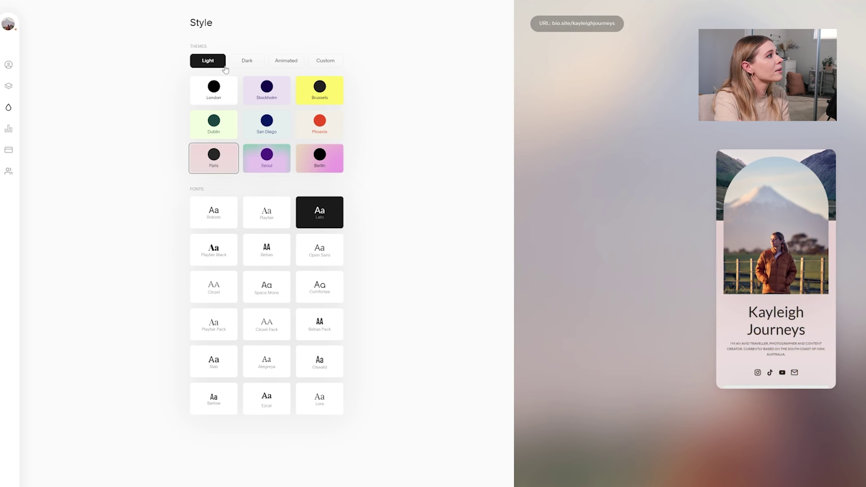
pyautogui.click(246, 63)
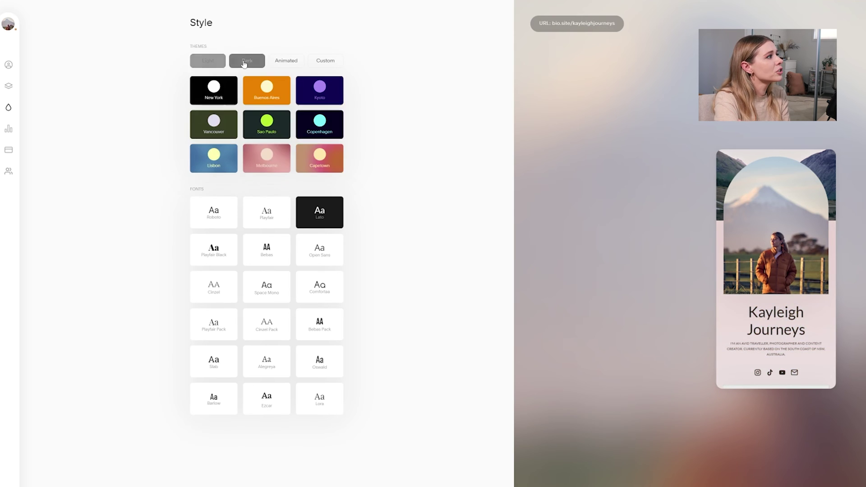
# Preview the Melbourne, Capetown and Copenhagen dark themes
pyautogui.click(268, 162)
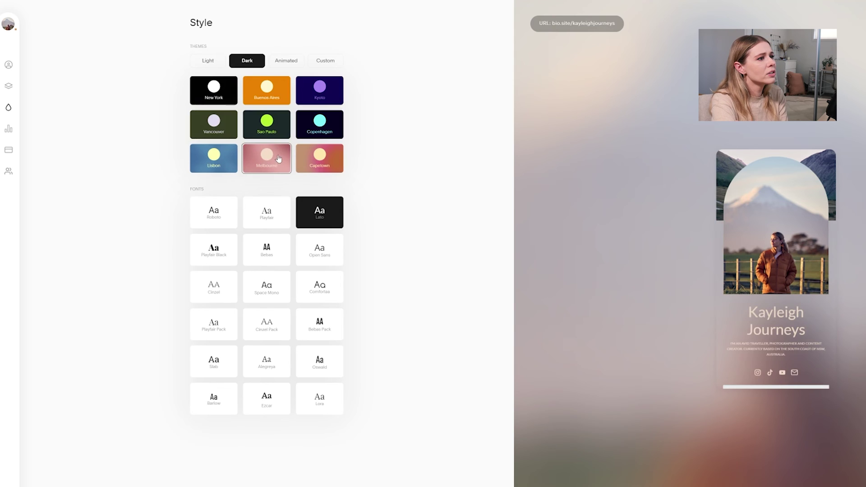
pyautogui.click(331, 168)
pyautogui.click(336, 126)
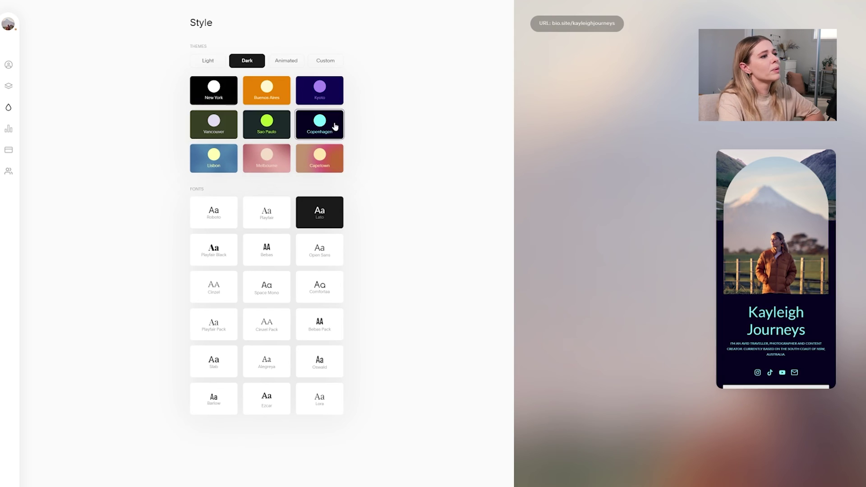
# Compare the Oslo, Honolulu and Tokyo animated themes, keep Oslo, and show its custom colours
pyautogui.click(293, 66)
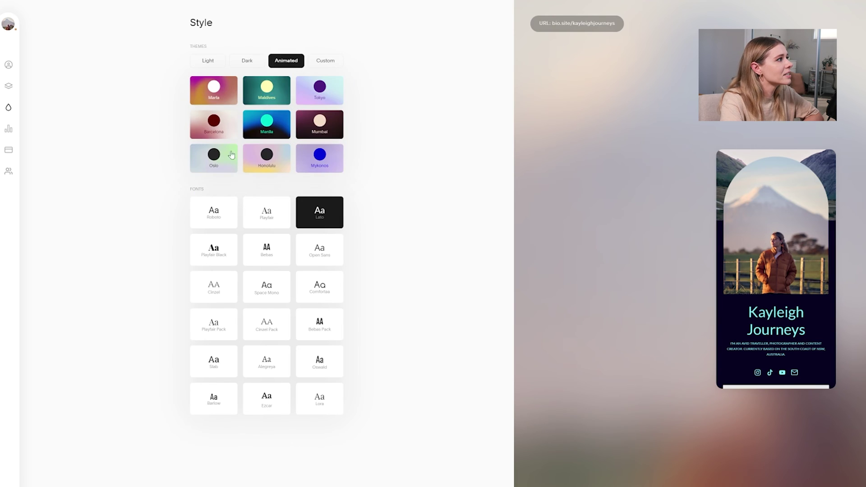
pyautogui.click(214, 168)
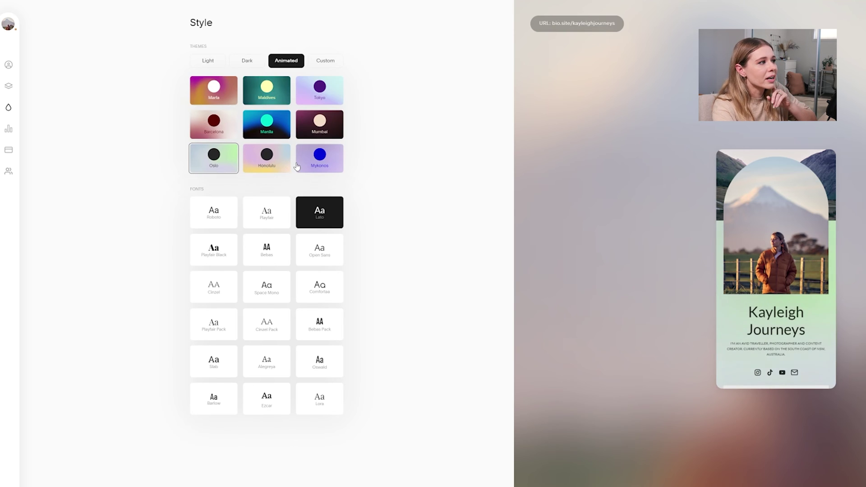
pyautogui.click(281, 167)
pyautogui.click(320, 92)
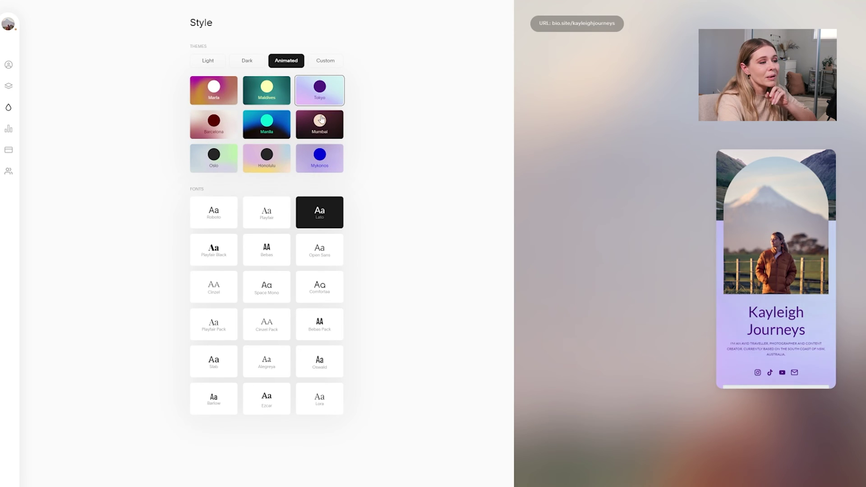
pyautogui.click(220, 165)
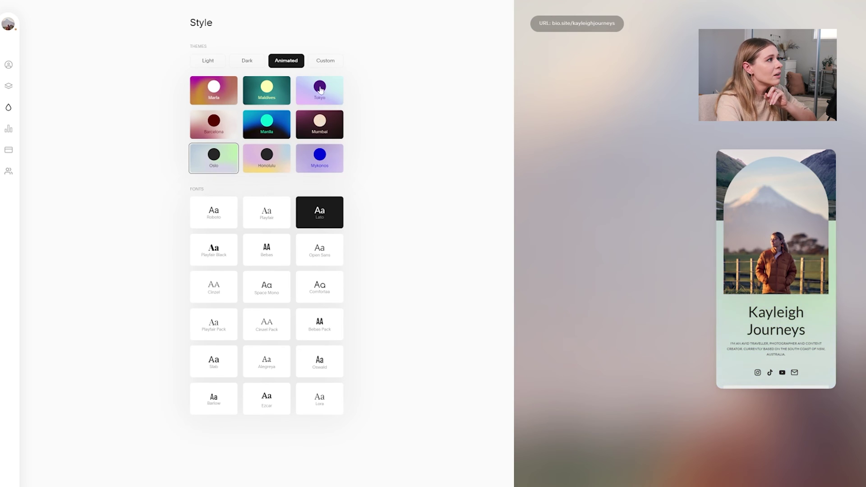
pyautogui.click(328, 63)
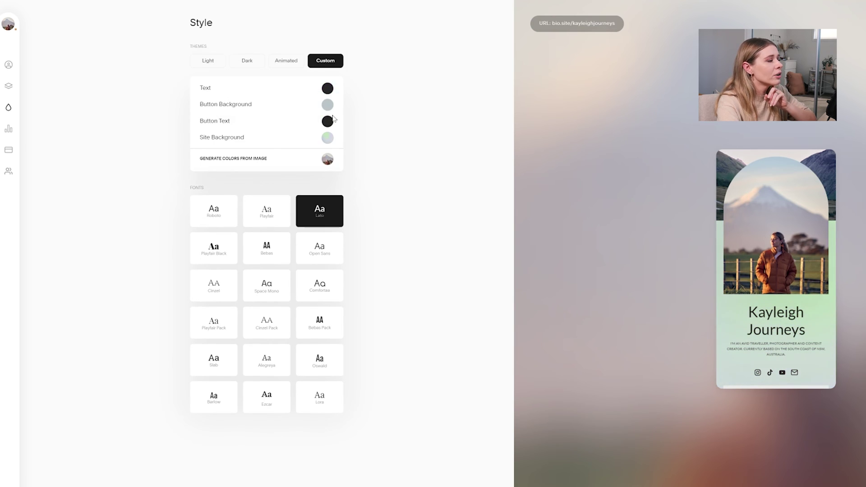
# Preview light blue-grey and tan preset colours for the site background
pyautogui.click(328, 138)
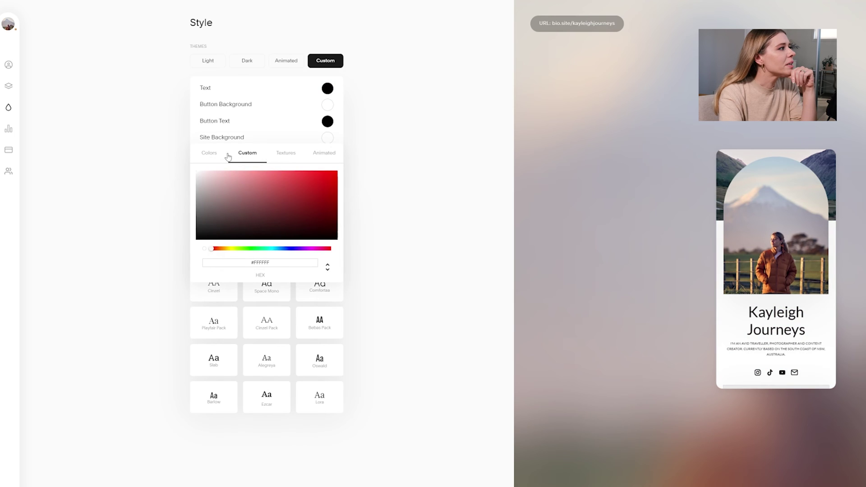
pyautogui.click(210, 154)
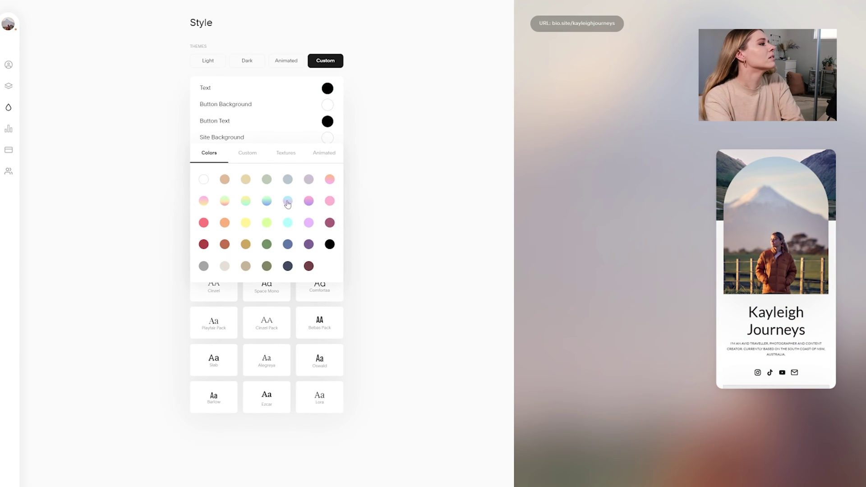
pyautogui.click(287, 182)
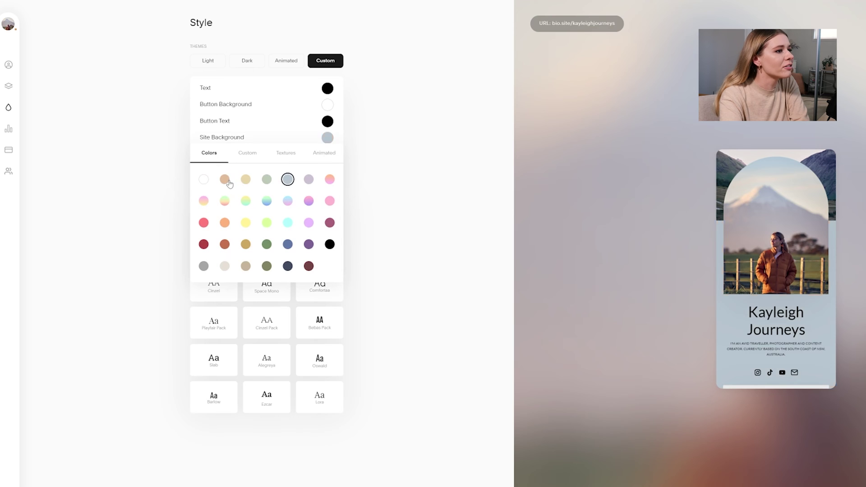
pyautogui.click(225, 179)
# Browse the Liquid, Camo, Trippy and Fresh background textures, trying a pale pink Fresh texture
pyautogui.click(286, 153)
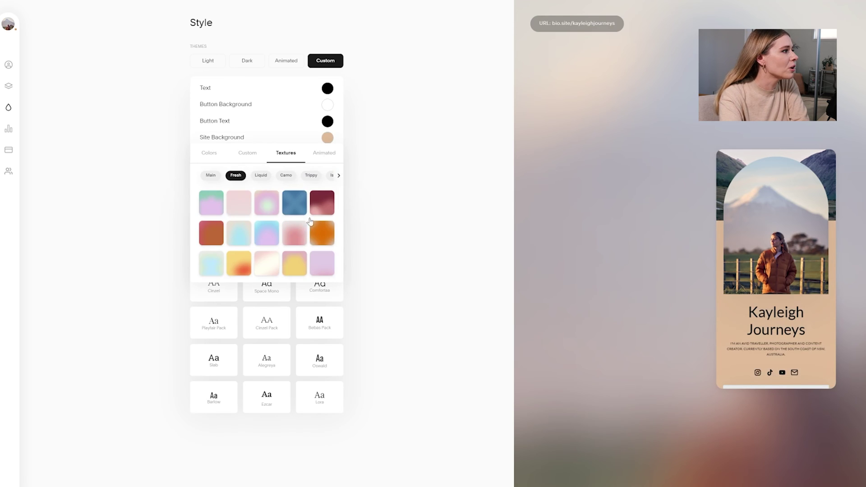
pyautogui.click(261, 175)
pyautogui.click(266, 203)
pyautogui.click(233, 262)
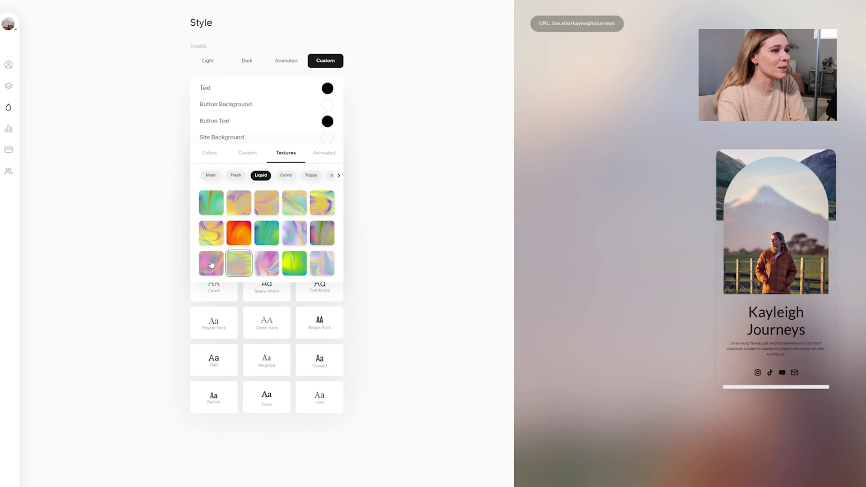
pyautogui.click(286, 175)
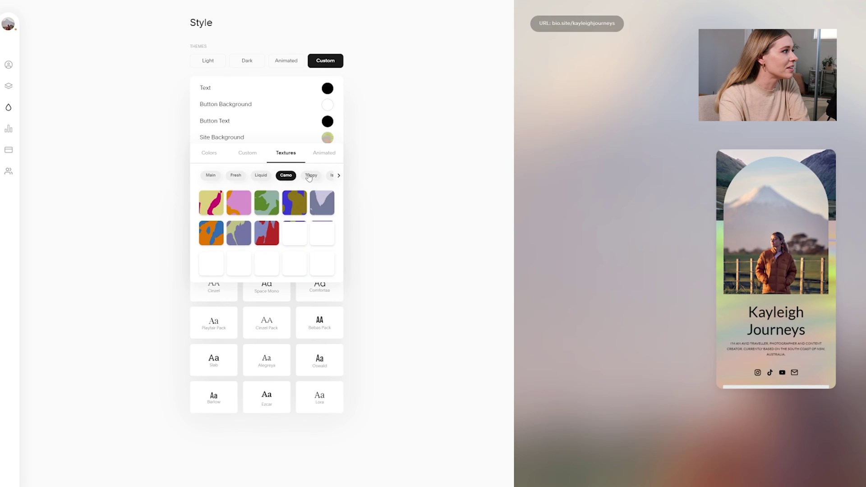
pyautogui.click(311, 175)
pyautogui.click(235, 175)
pyautogui.click(239, 203)
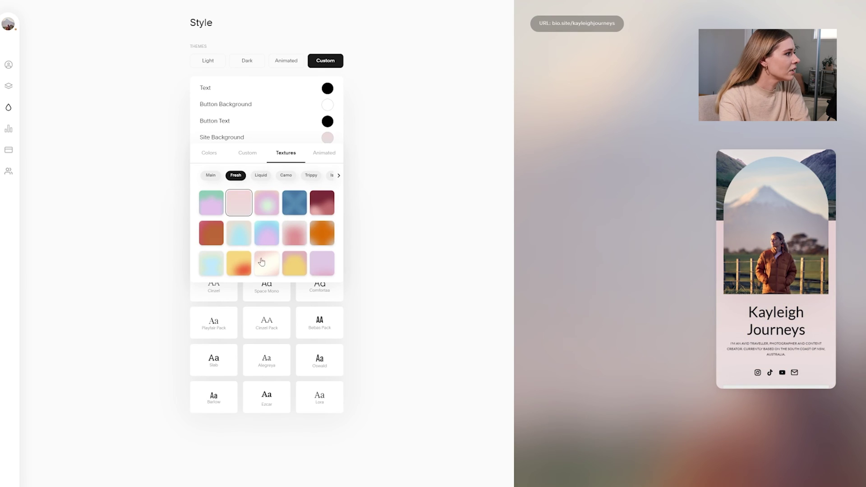
# Set a custom site background colour of #E7DDDD and return to My Sections
pyautogui.click(247, 153)
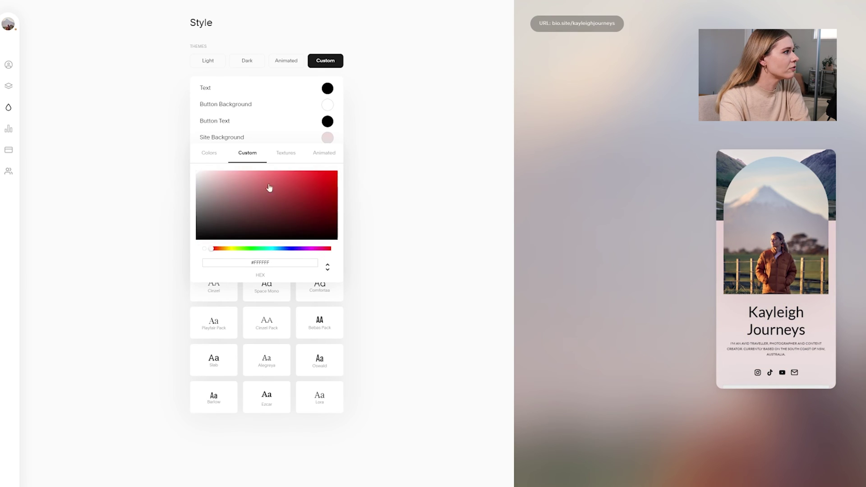
pyautogui.moveTo(233, 215); pyautogui.dragTo(203, 180)
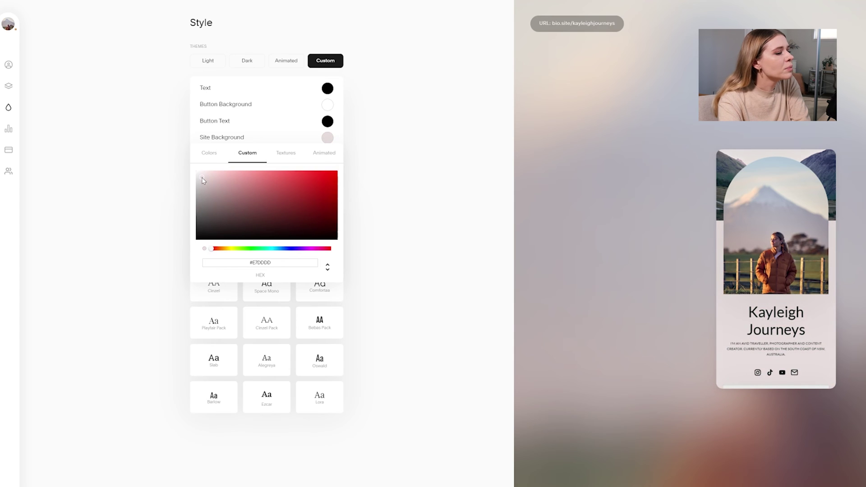
pyautogui.click(411, 131)
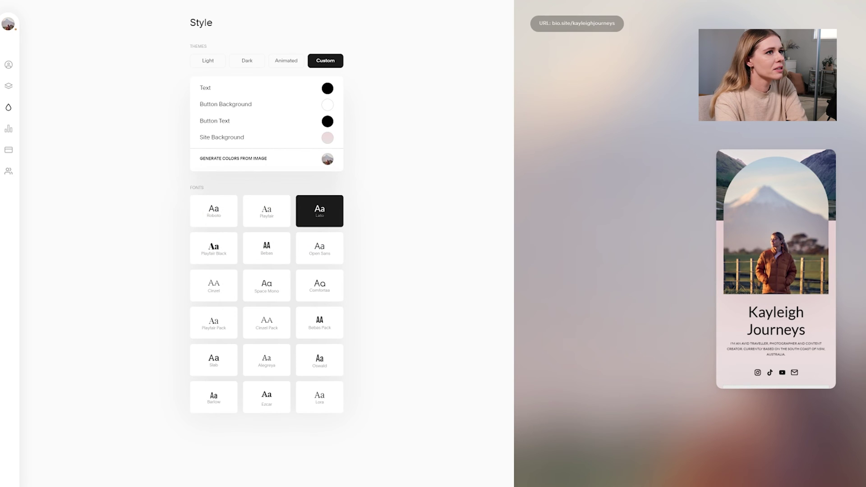
pyautogui.click(8, 85)
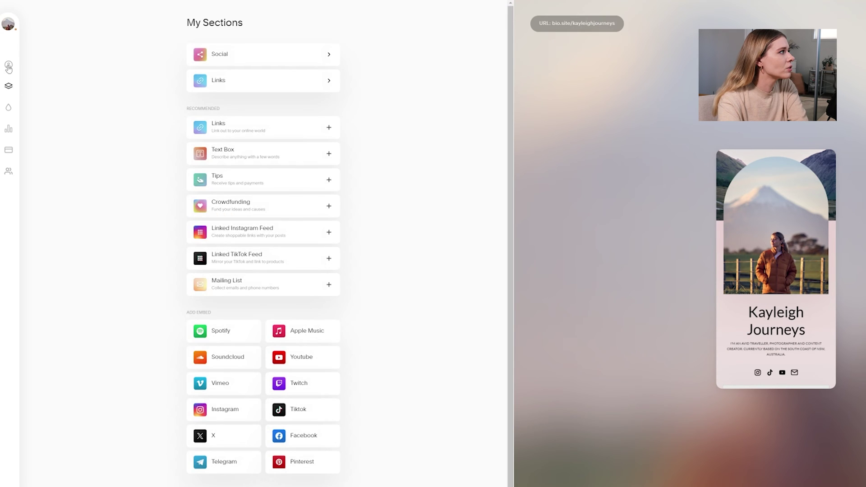
# Apply the Bold arched-photo profile layout after trying Minimal and Creative designs
pyautogui.click(8, 65)
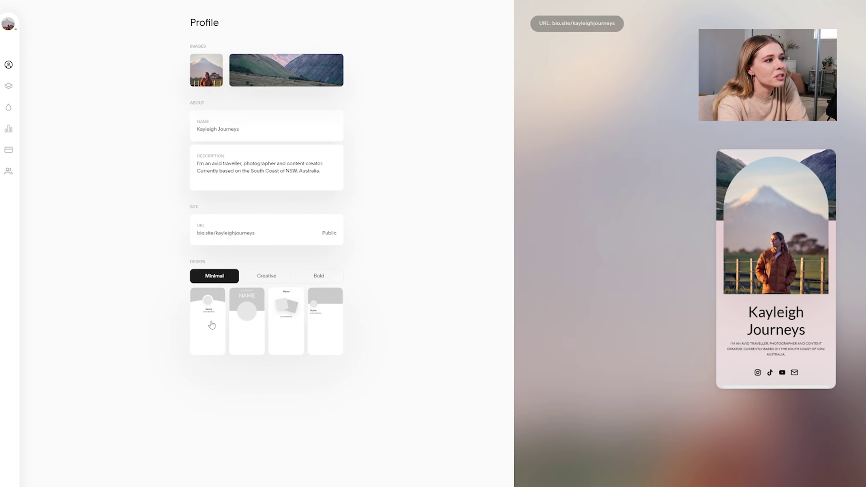
pyautogui.click(211, 325)
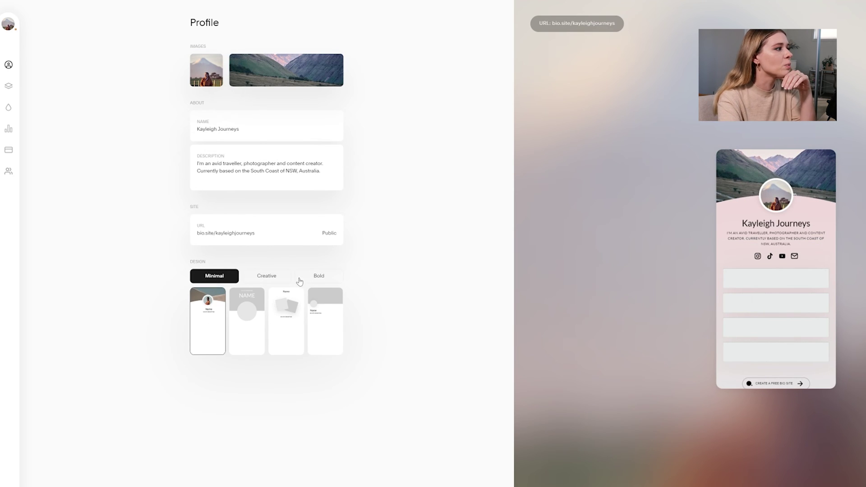
pyautogui.click(283, 280)
pyautogui.click(319, 276)
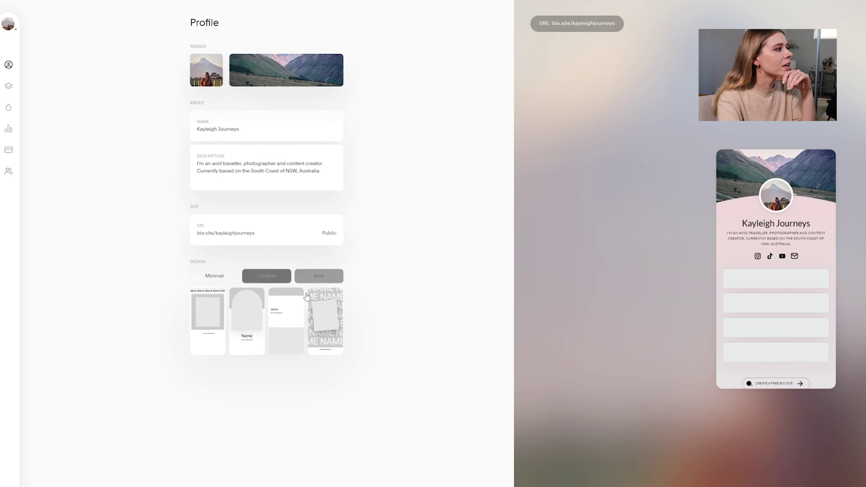
pyautogui.click(255, 324)
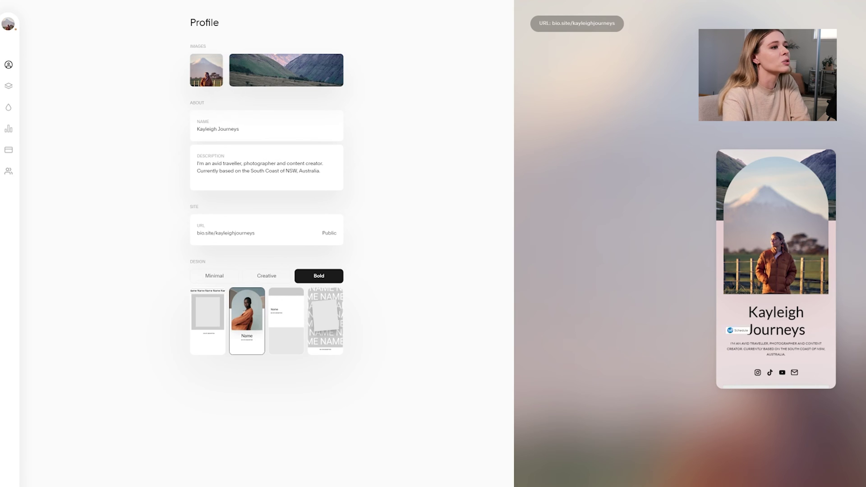
pyautogui.click(8, 111)
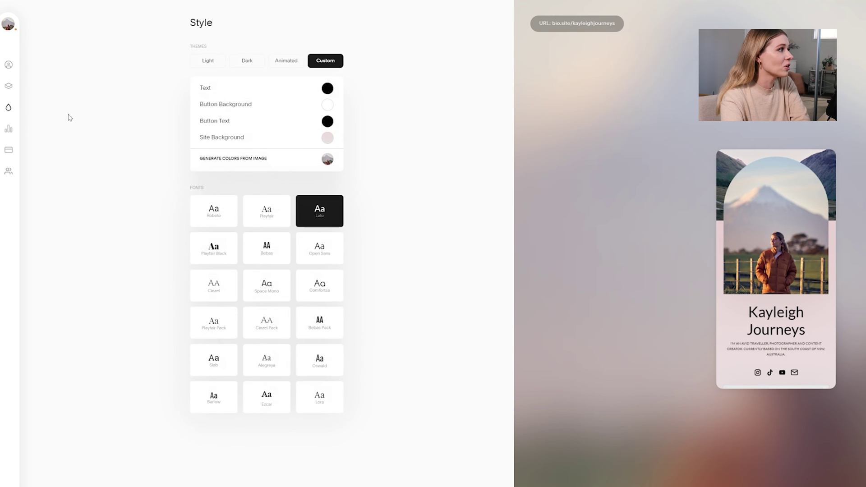
pyautogui.click(9, 132)
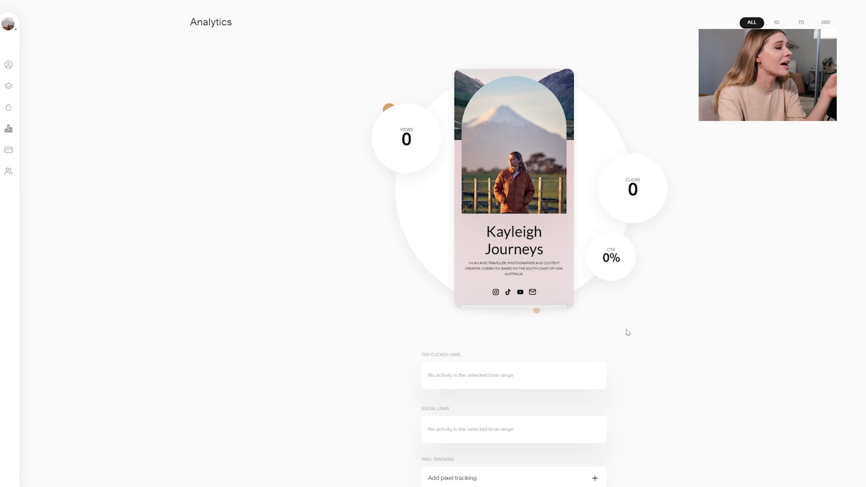
# Move on from Analytics to the Payments page
pyautogui.click(8, 150)
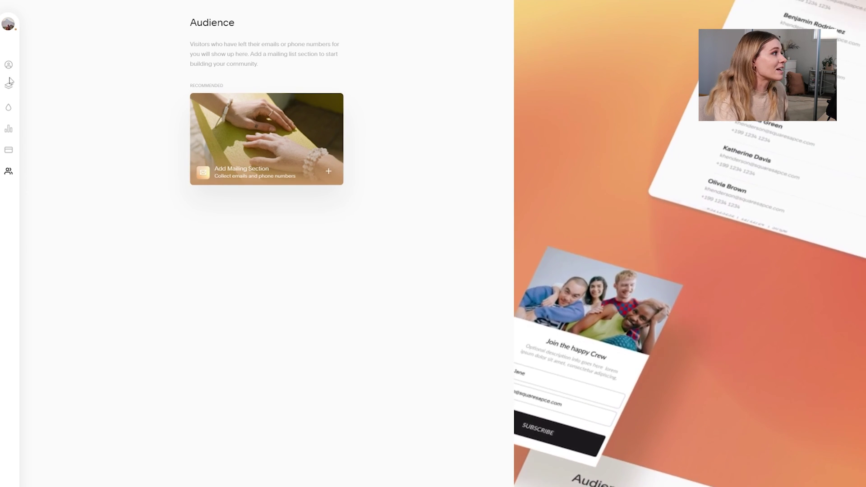
# Reopen the Style settings and review the site background's preset colours, custom picker and textures
pyautogui.click(8, 66)
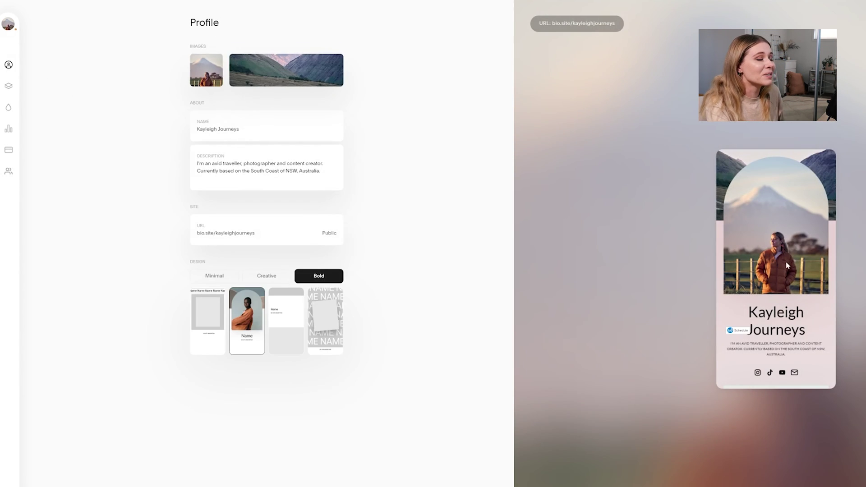
pyautogui.click(9, 108)
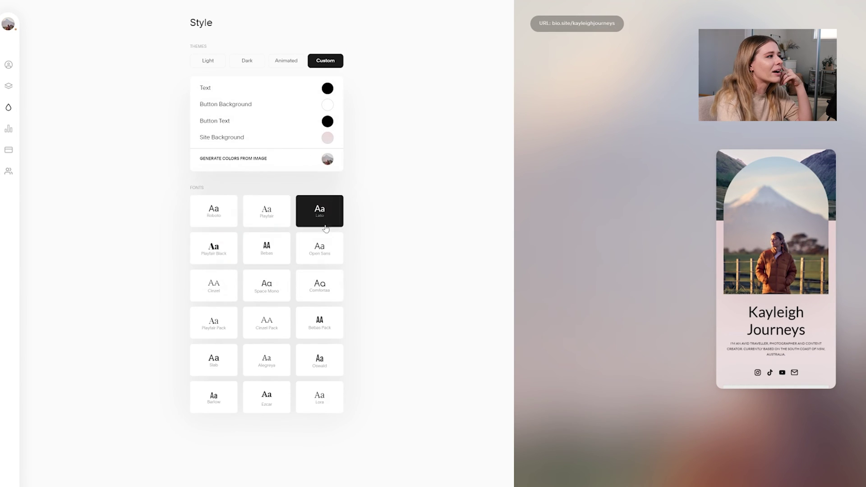
pyautogui.click(327, 138)
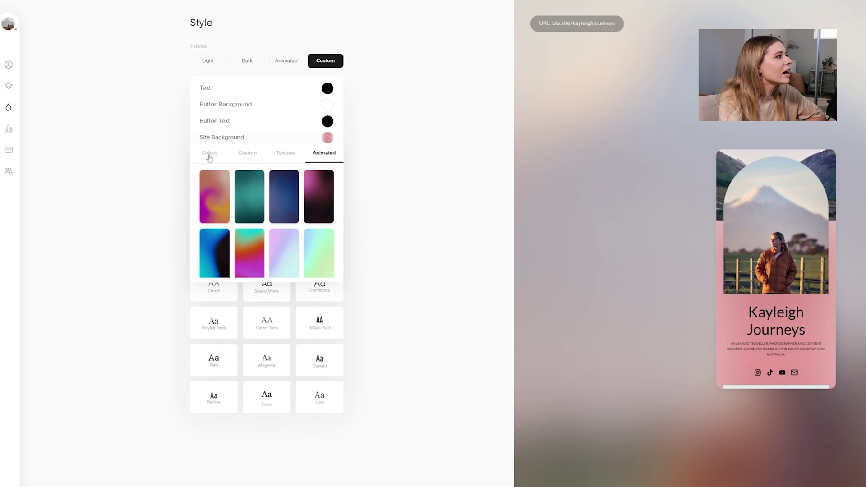
pyautogui.click(209, 155)
pyautogui.click(249, 155)
pyautogui.click(287, 152)
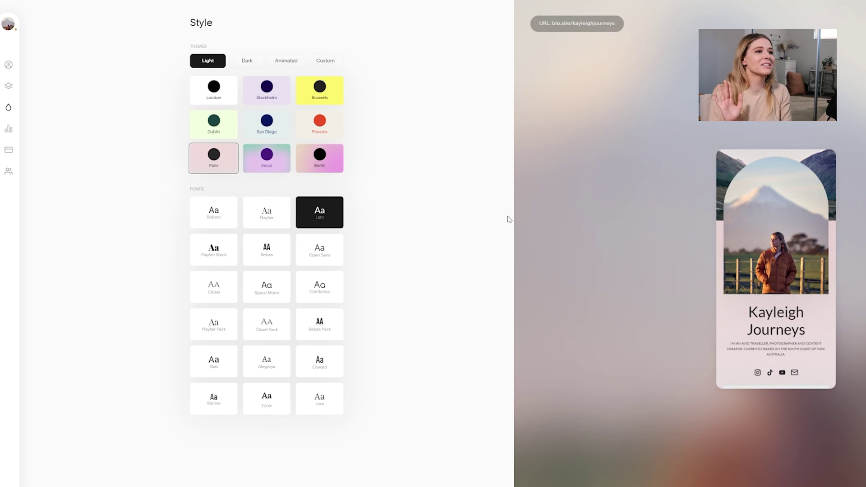